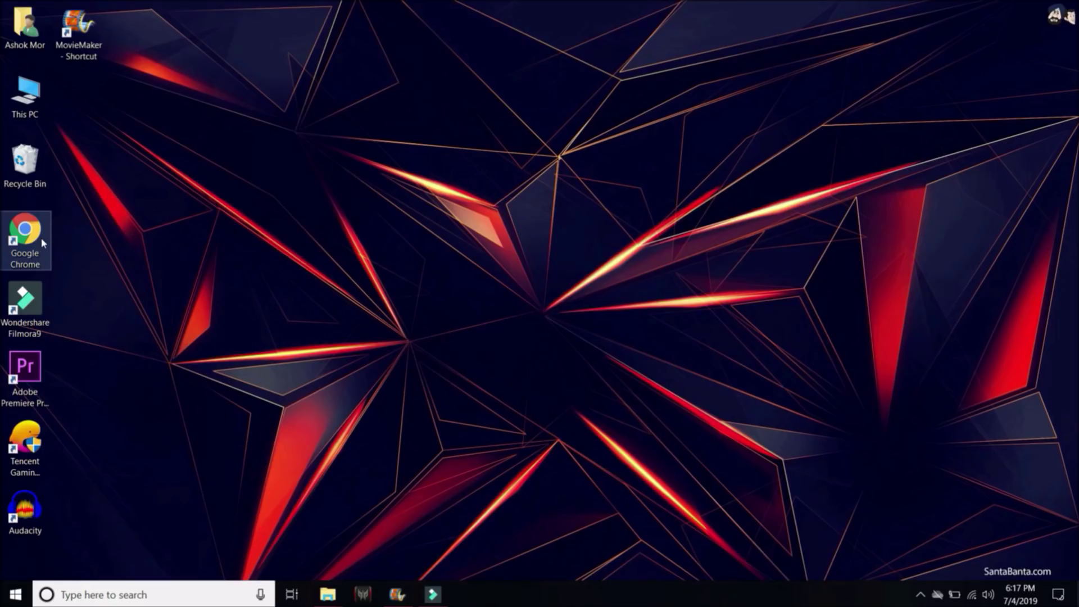
- Launch Google Chrome from the desktop and load pubg.com
double_click(40, 243)
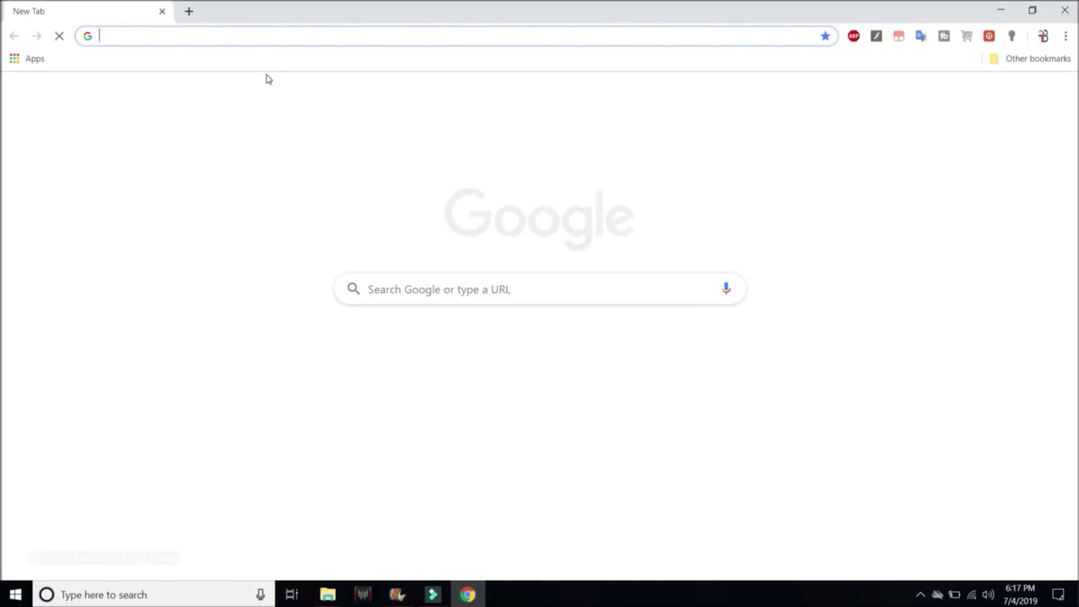
text(pu)
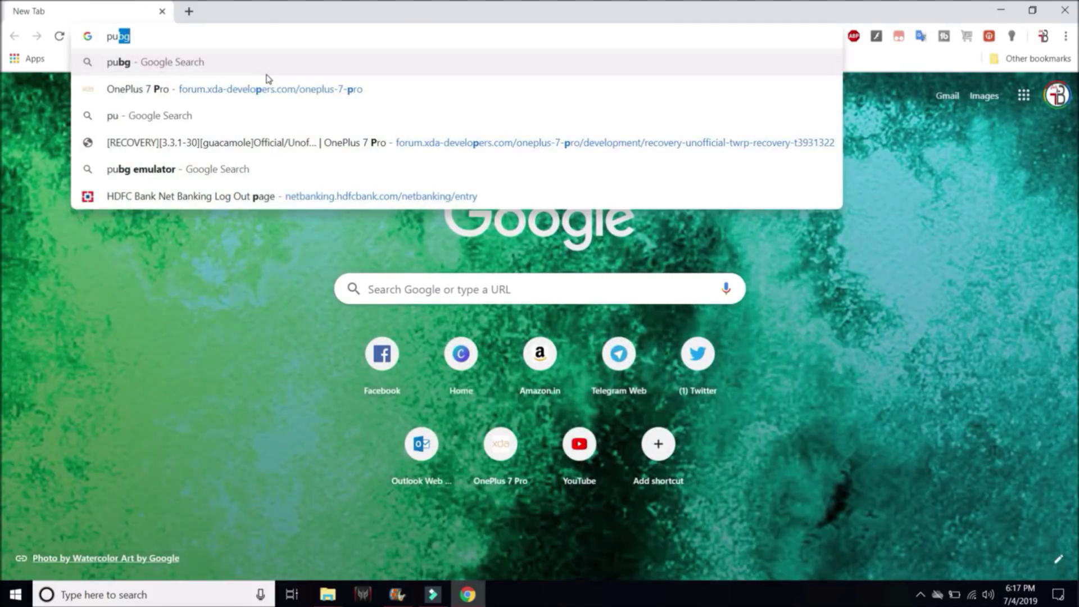
text(bg.com)
key(Return)
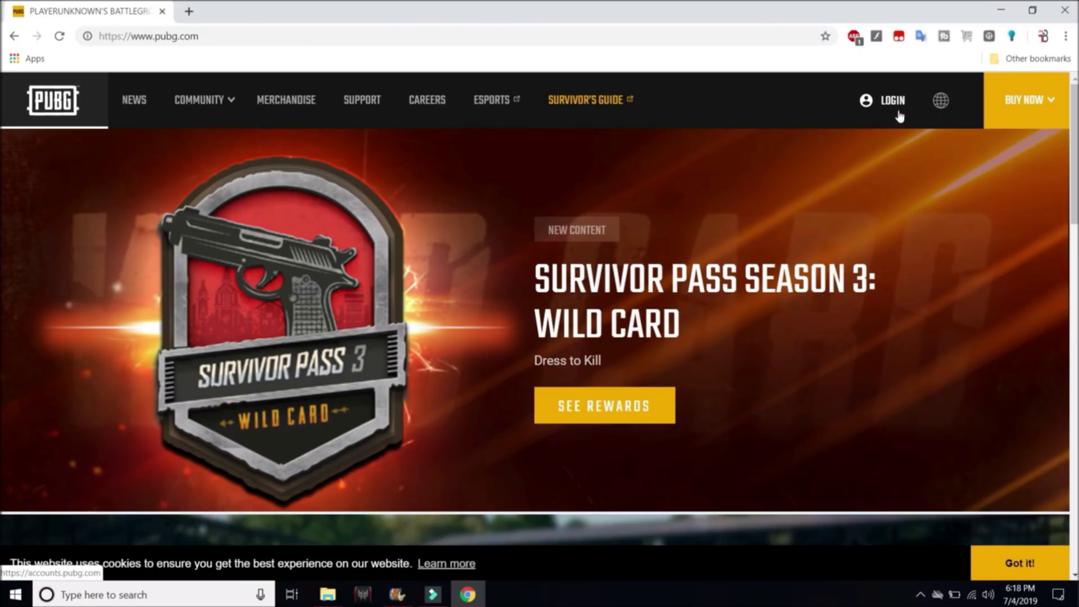
- Log in to the PUBG account and open lite.pubg.com from the PUBG LITE platform card
click(894, 102)
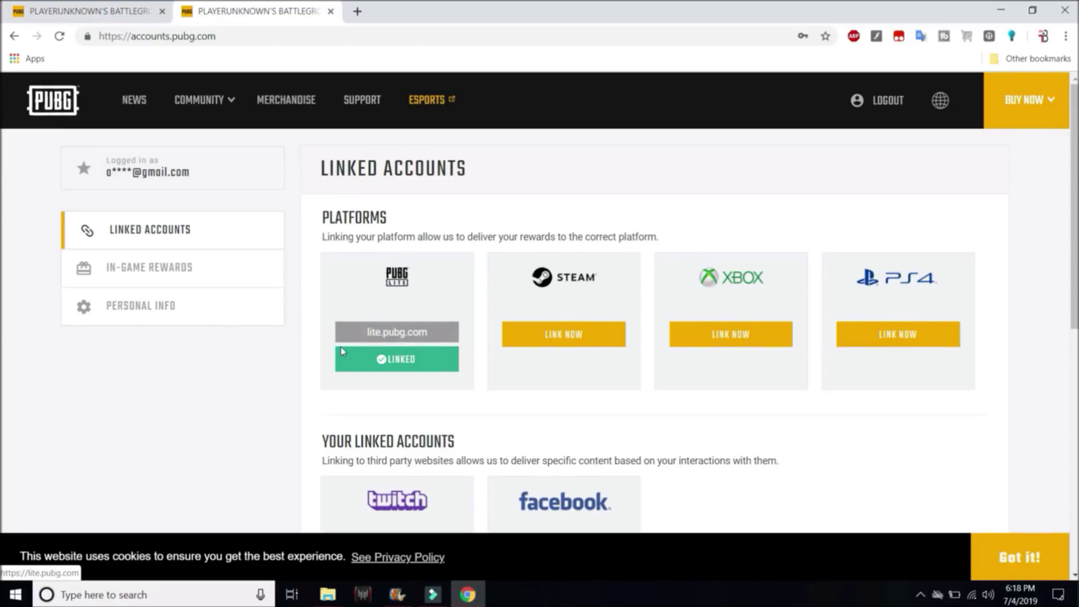
click(401, 336)
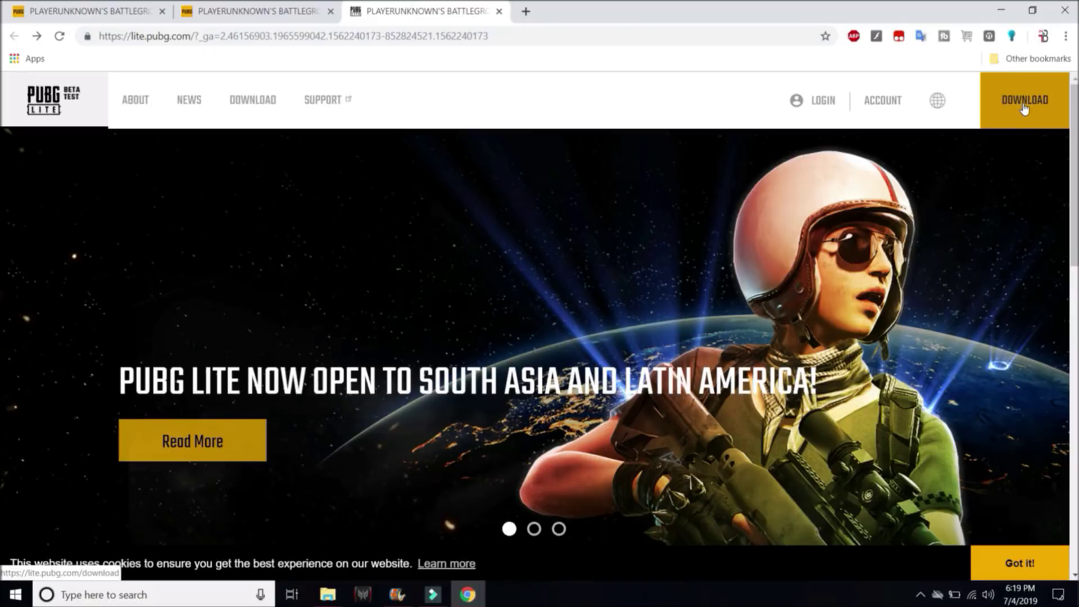
- Go to the PUBG Lite download page and review its system requirements
click(1023, 104)
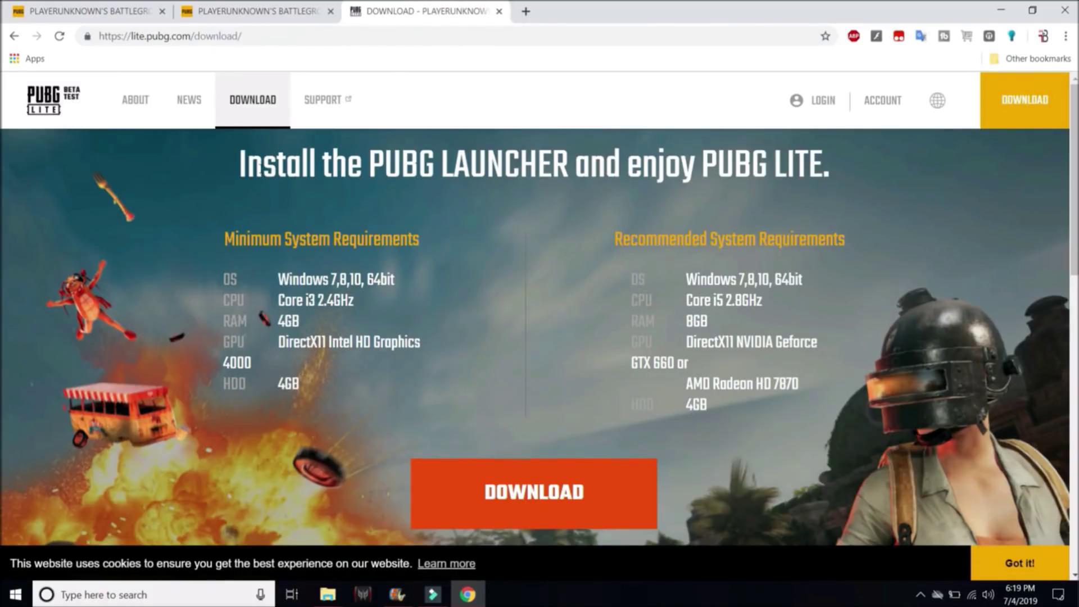
drag(242, 166, 518, 313)
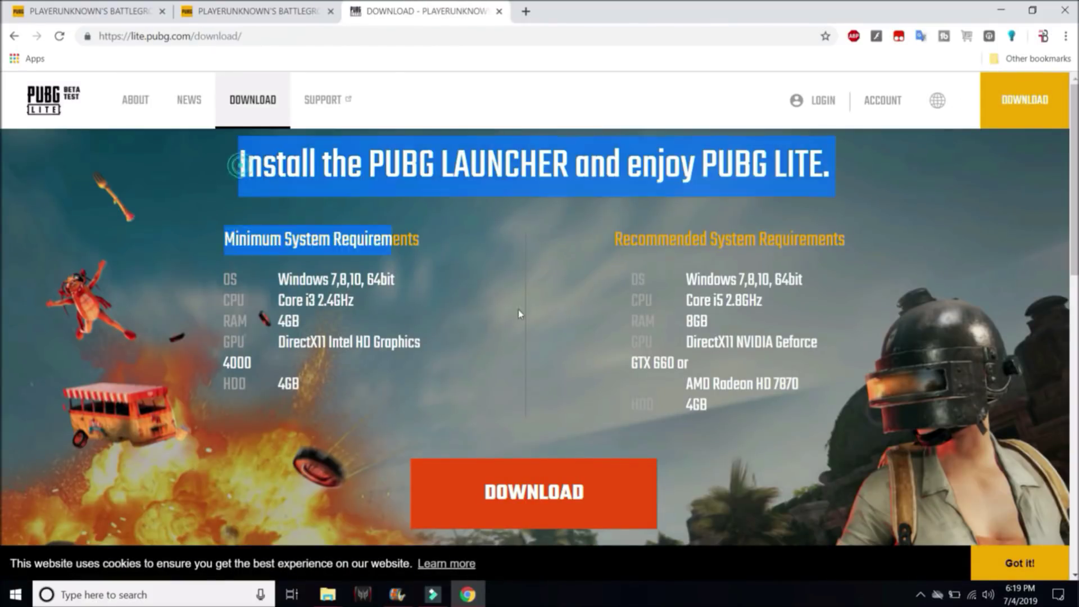
click(518, 313)
drag(223, 234, 843, 405)
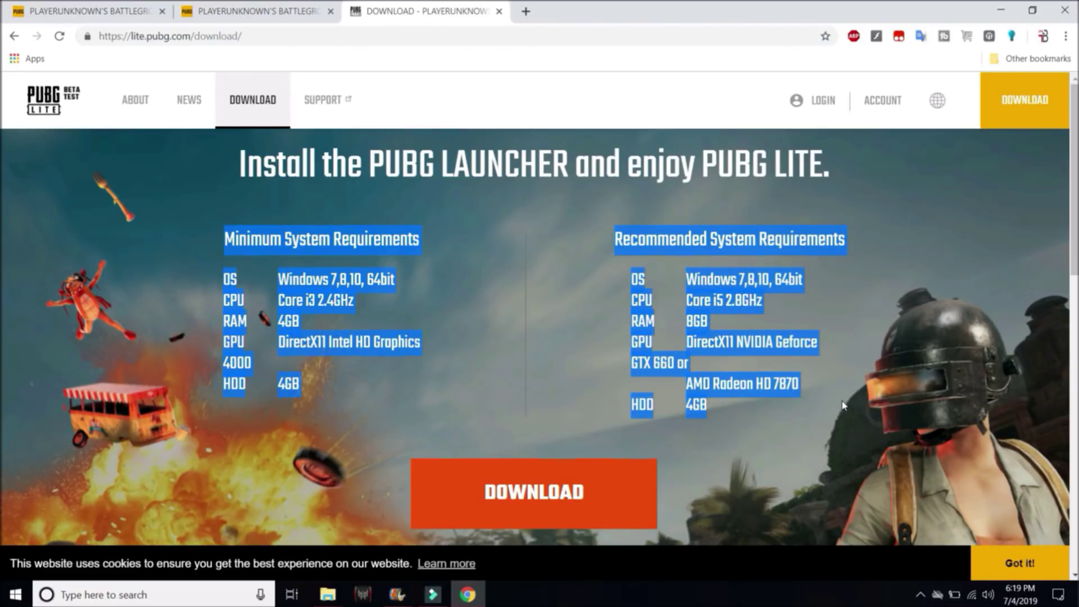
scroll(552, 301, down, 4)
- Download the PUBG Lite installer, keep the flagged file, and run it in English
click(554, 265)
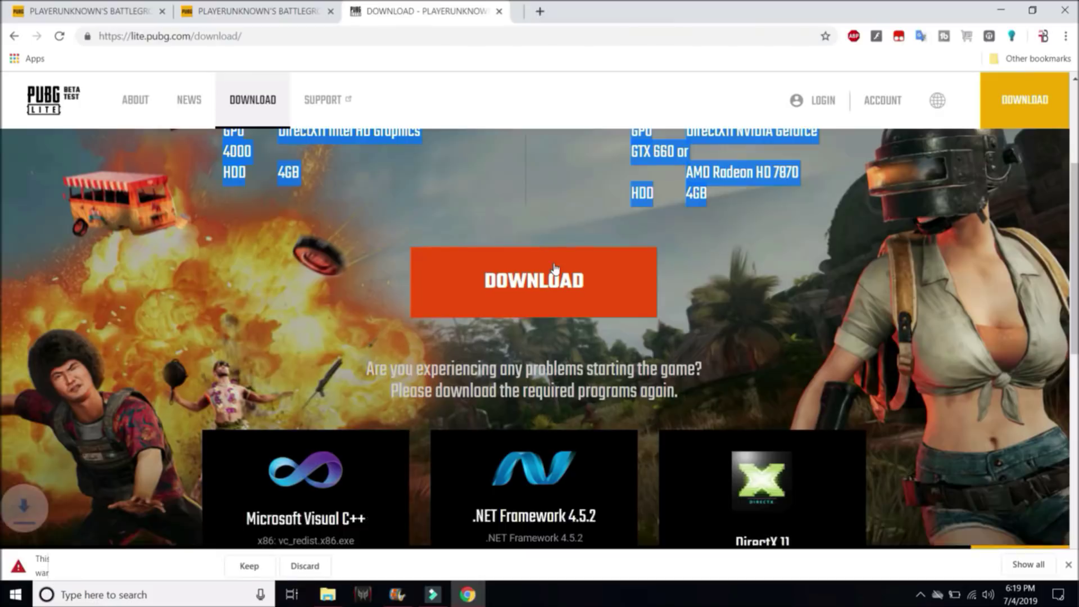
click(248, 562)
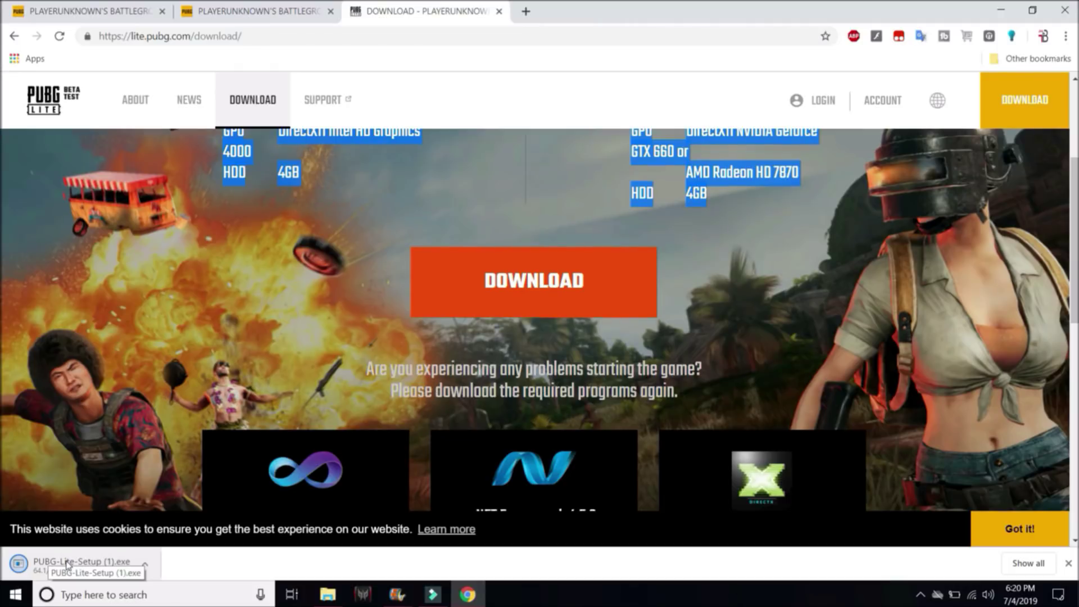
click(68, 562)
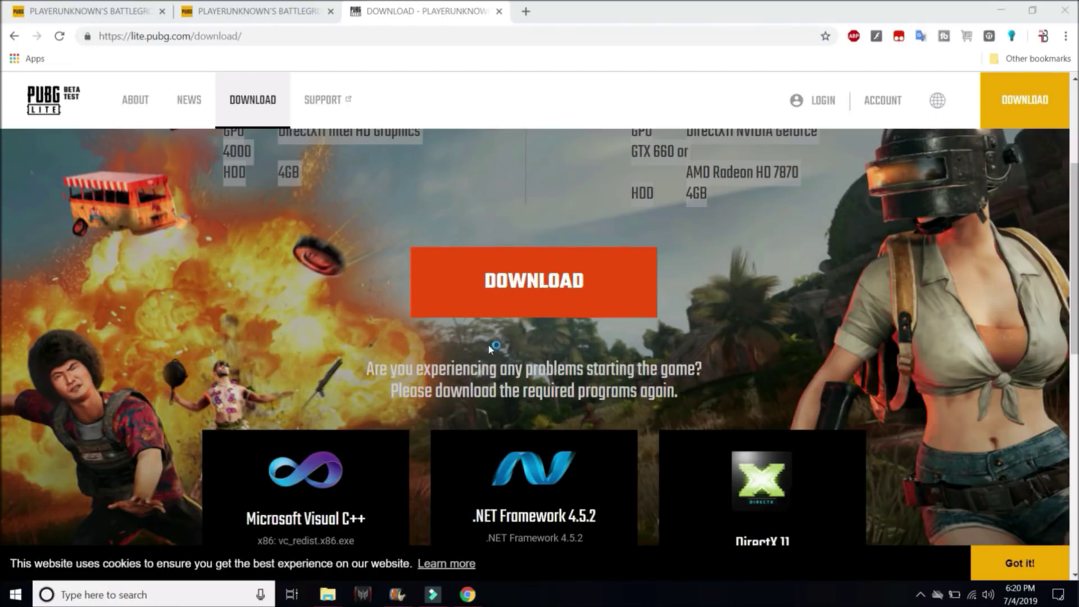
click(553, 328)
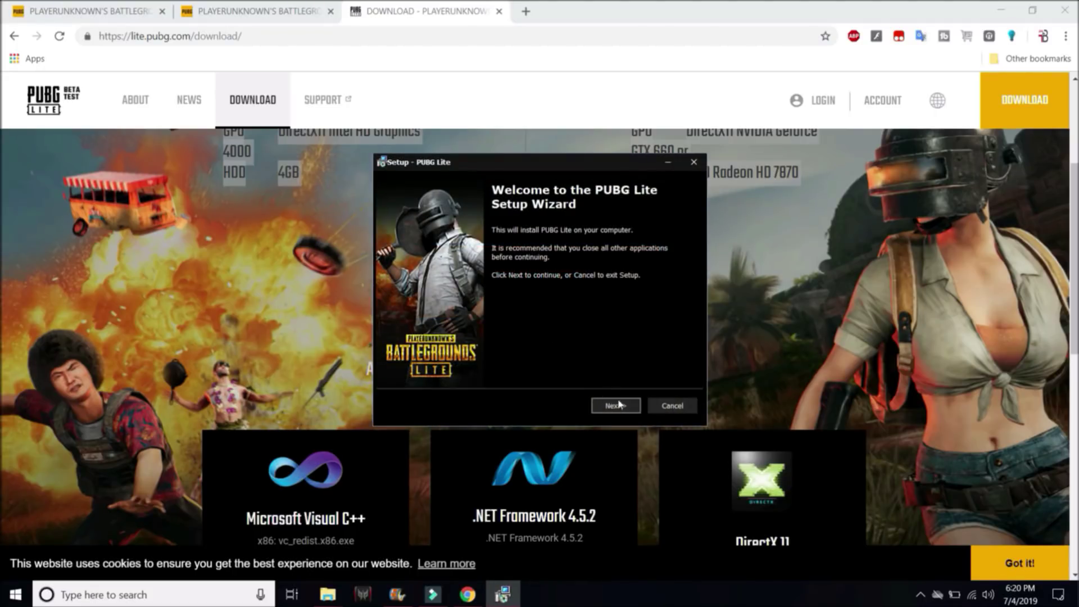
- Accept the license agreement and keep the default C:\Program Files (x86)\PUBGLite folder
click(620, 403)
click(471, 363)
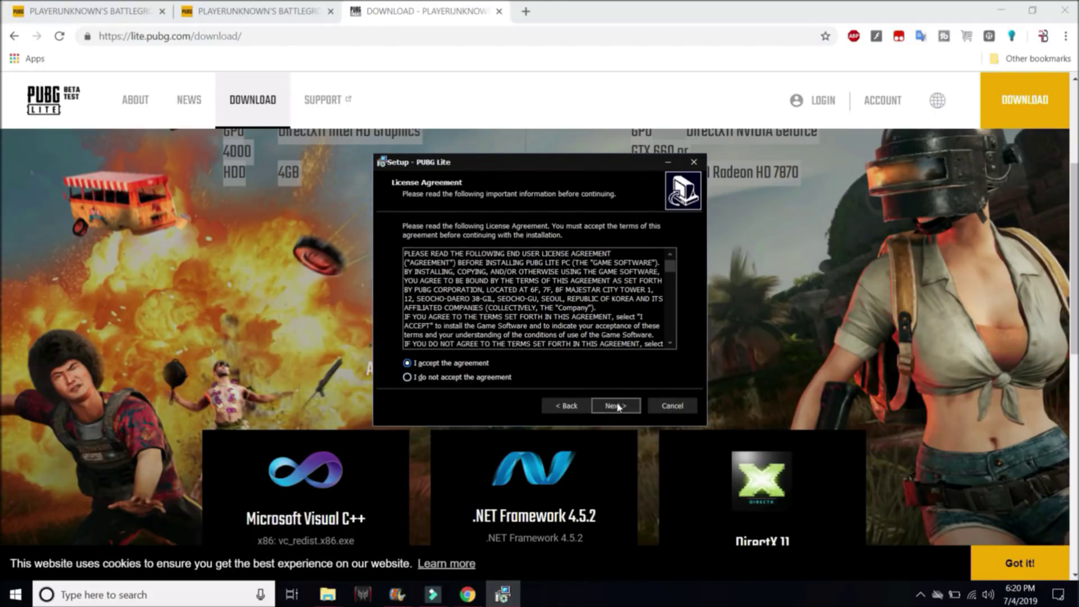
click(617, 406)
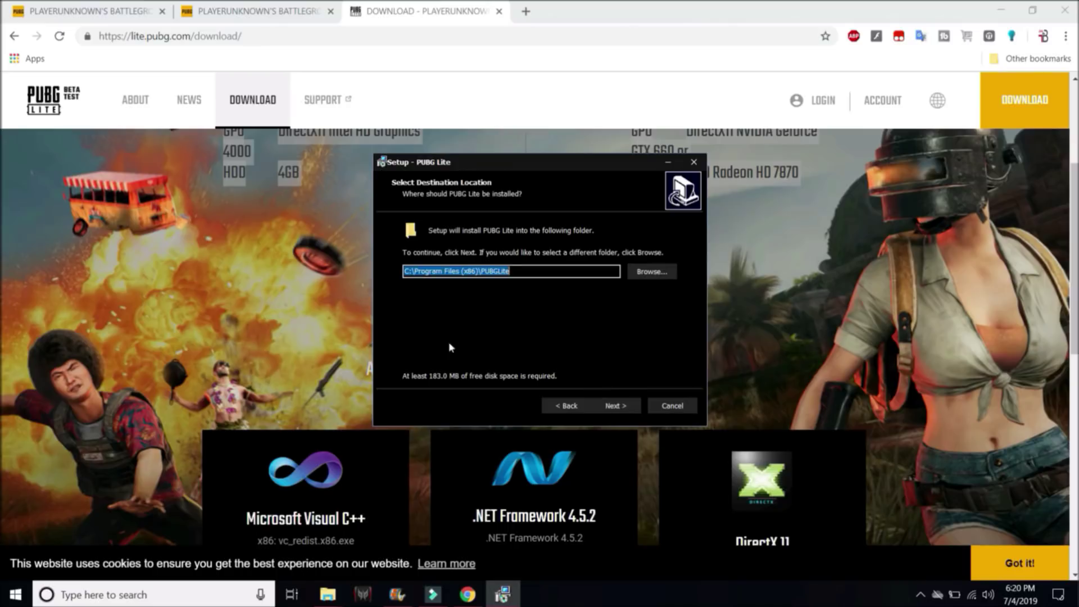
click(624, 411)
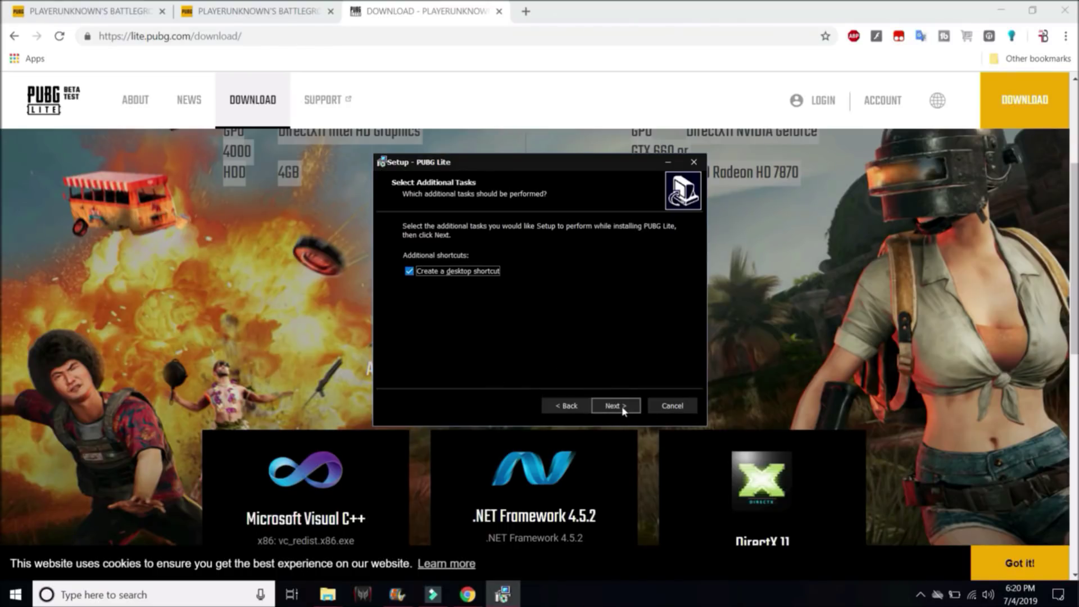
- Keep the desktop shortcut, install and finish setup, then minimize Chrome
click(622, 406)
click(622, 407)
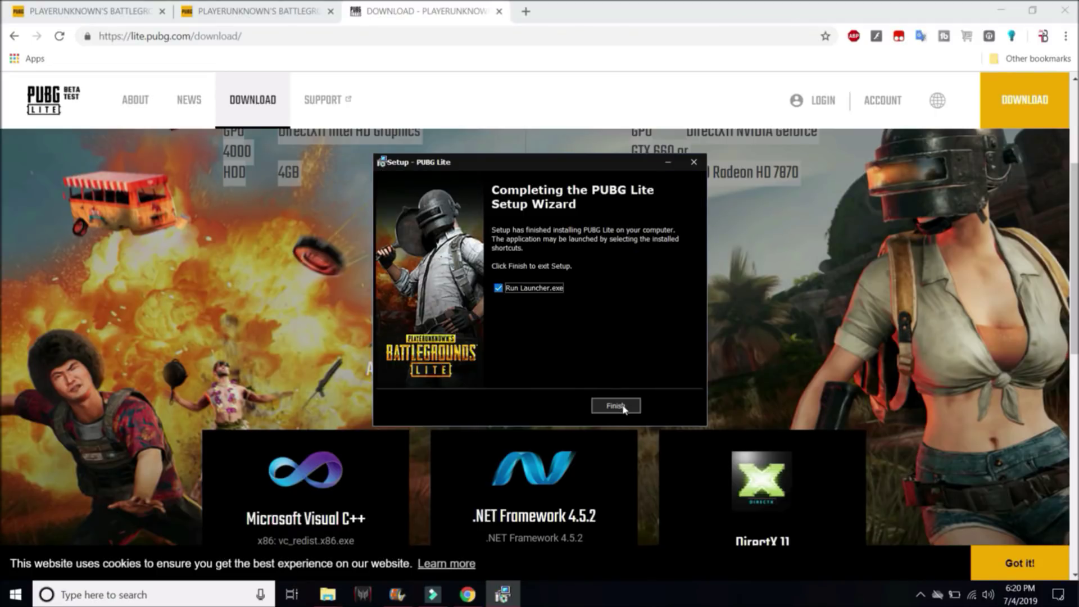
click(620, 409)
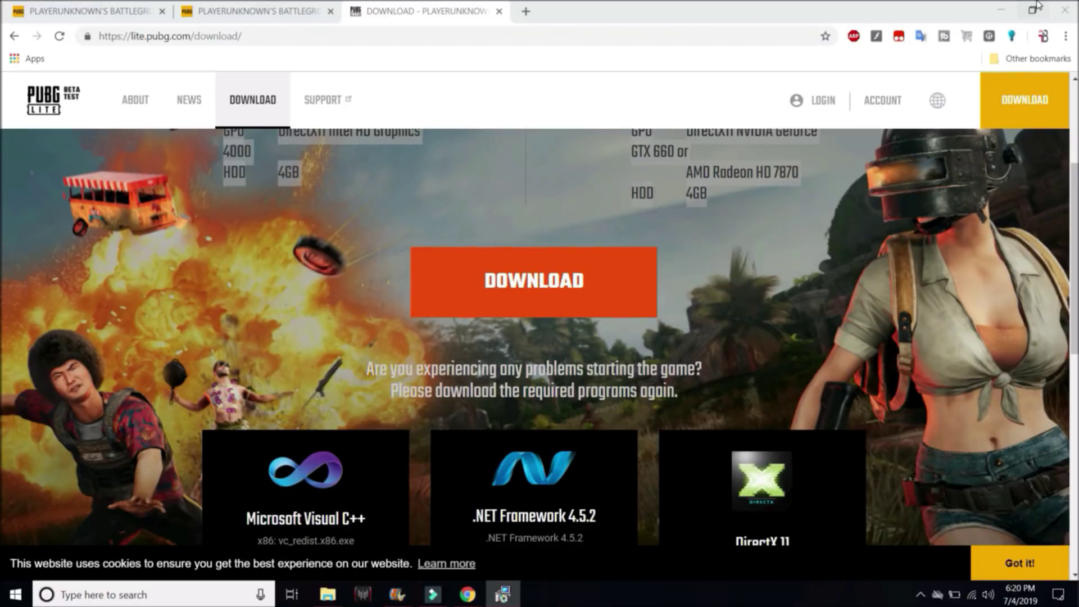
click(1000, 10)
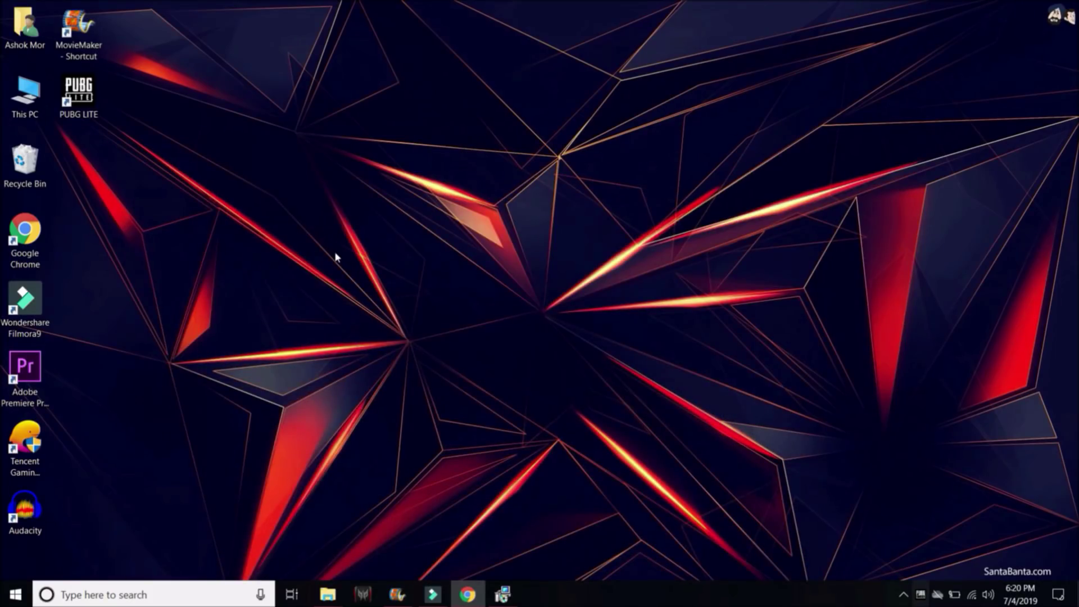
- Start the PUBG LITE desktop shortcut and begin the game download with INSTALL
double_click(82, 95)
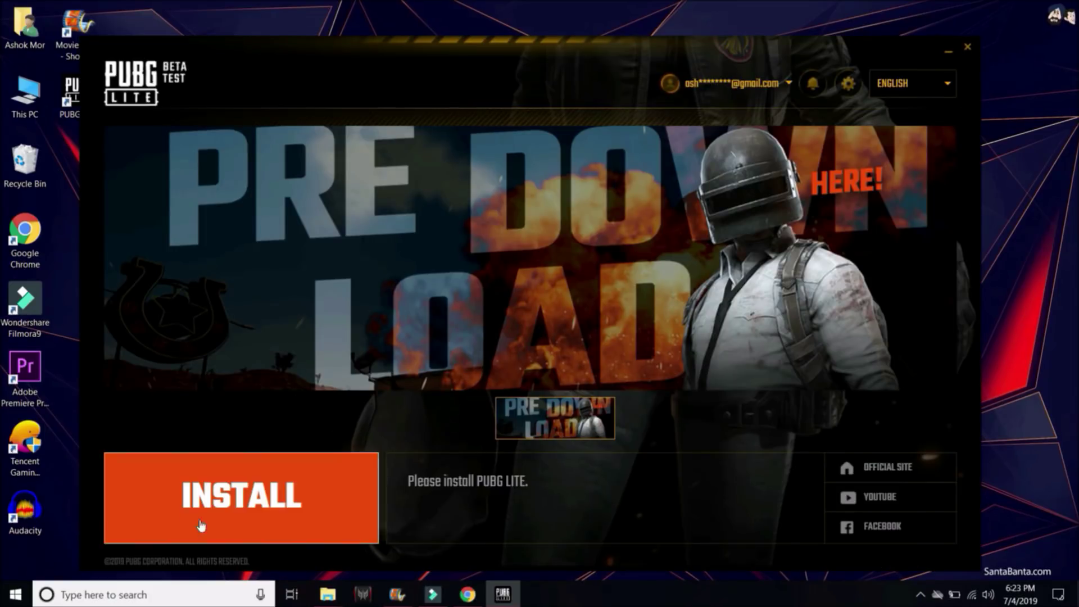
click(259, 501)
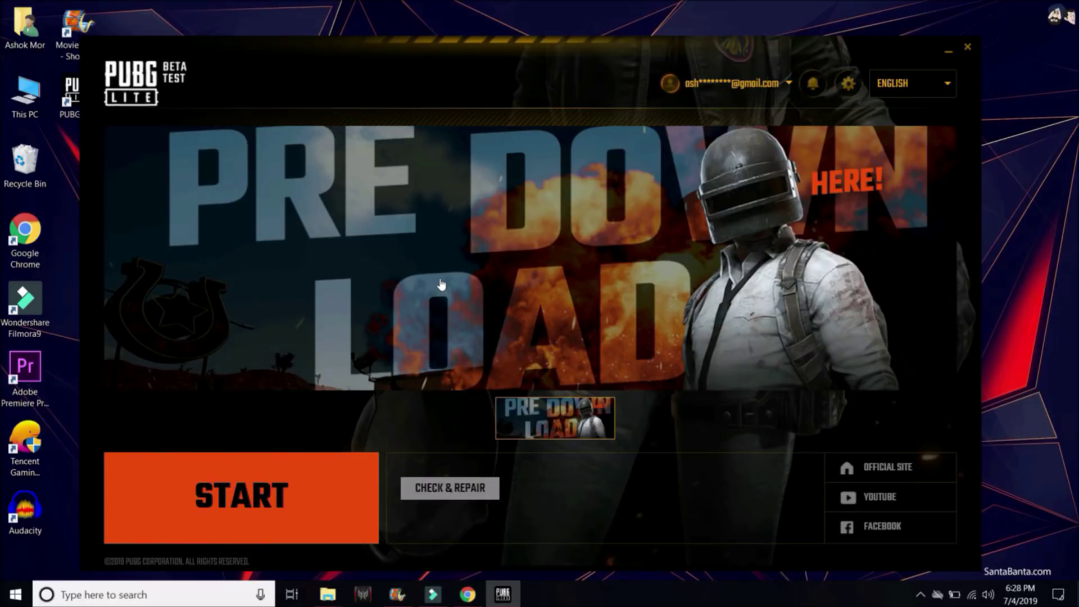
- Start PUBG Lite from the launcher once the download completes
click(259, 499)
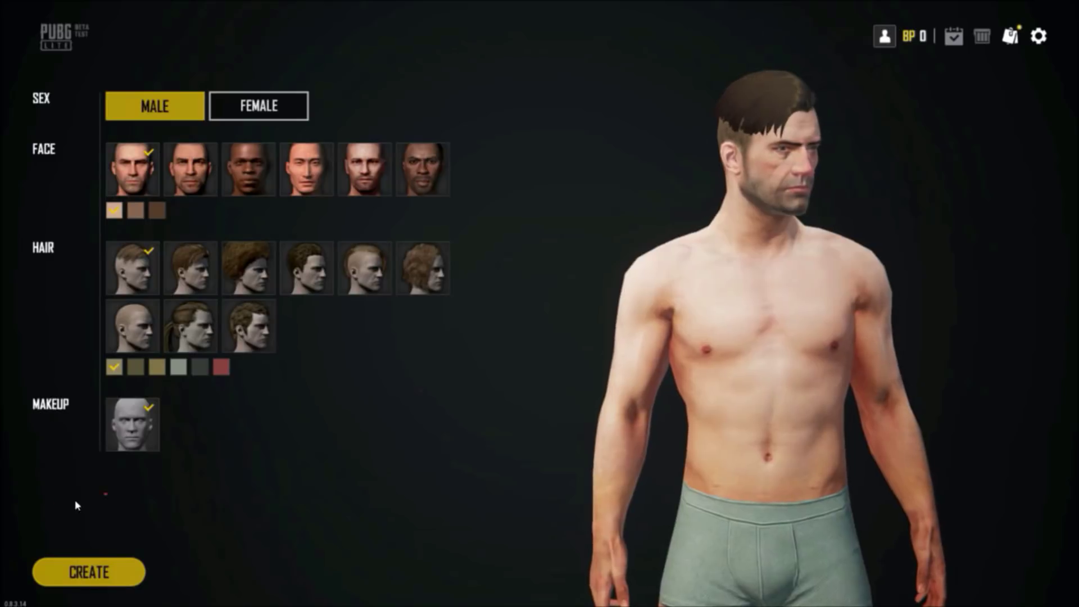
- Create the default male character, glance at Custom Match (Test), then start Training
click(91, 572)
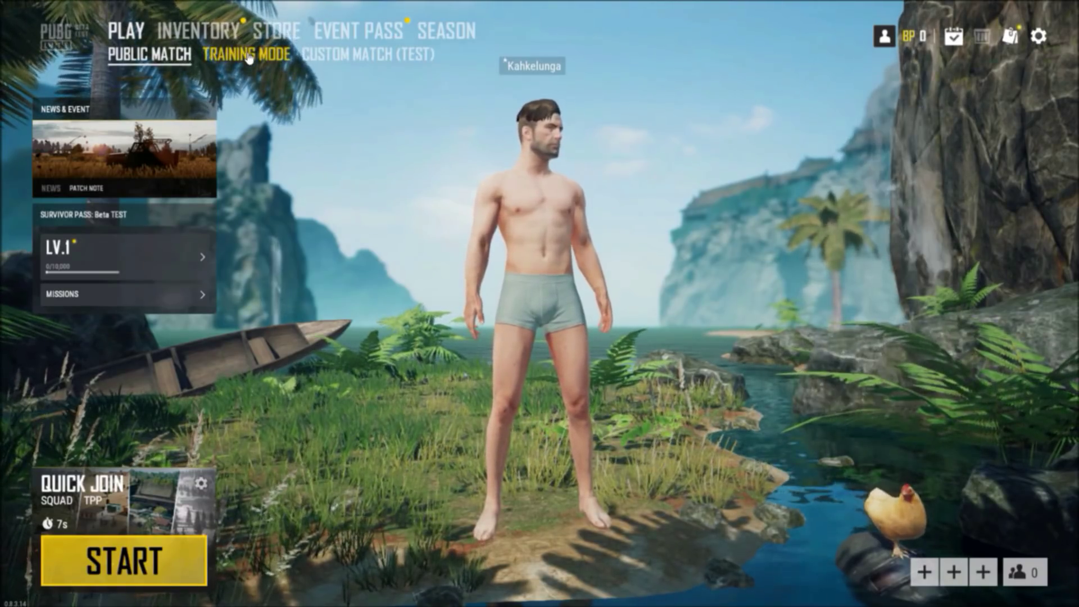
click(251, 56)
click(356, 54)
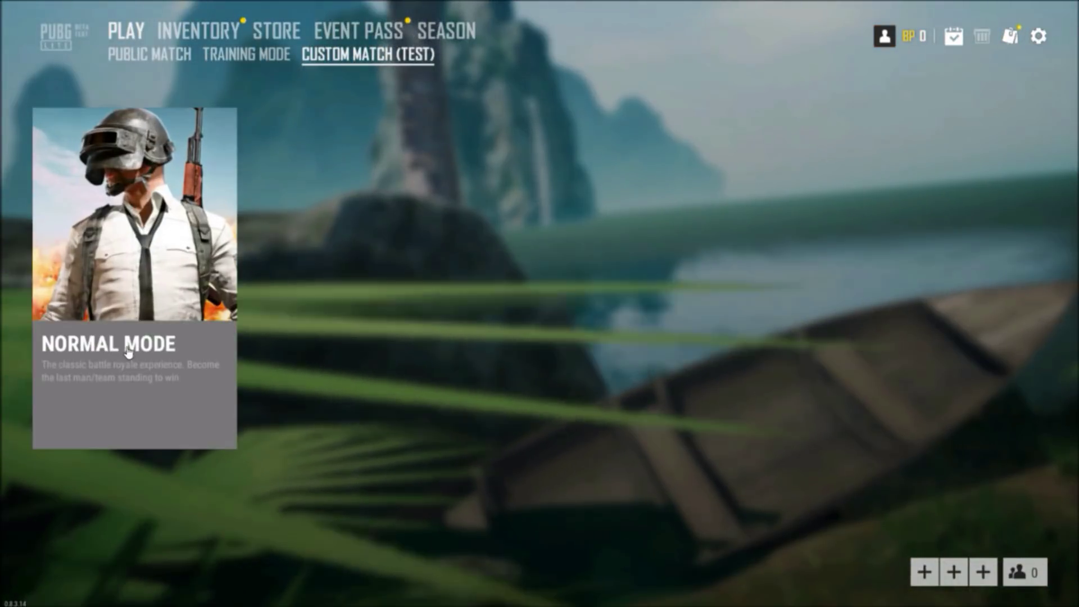
key(Escape)
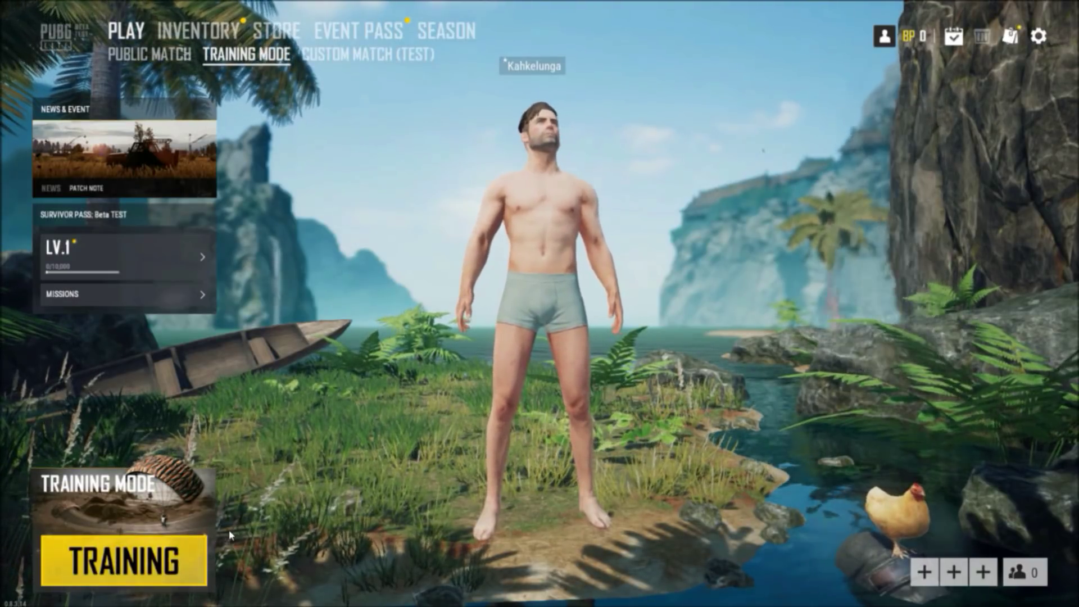
click(185, 556)
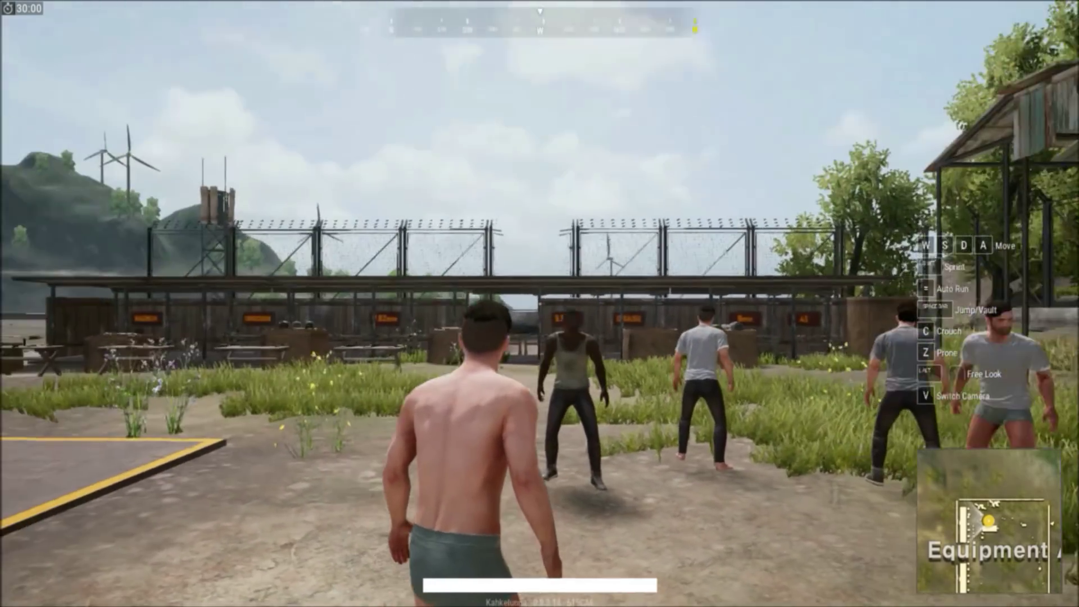
- Walk through the yard to the weapon shelters and pick up 9mm ammo and guns
key(w)
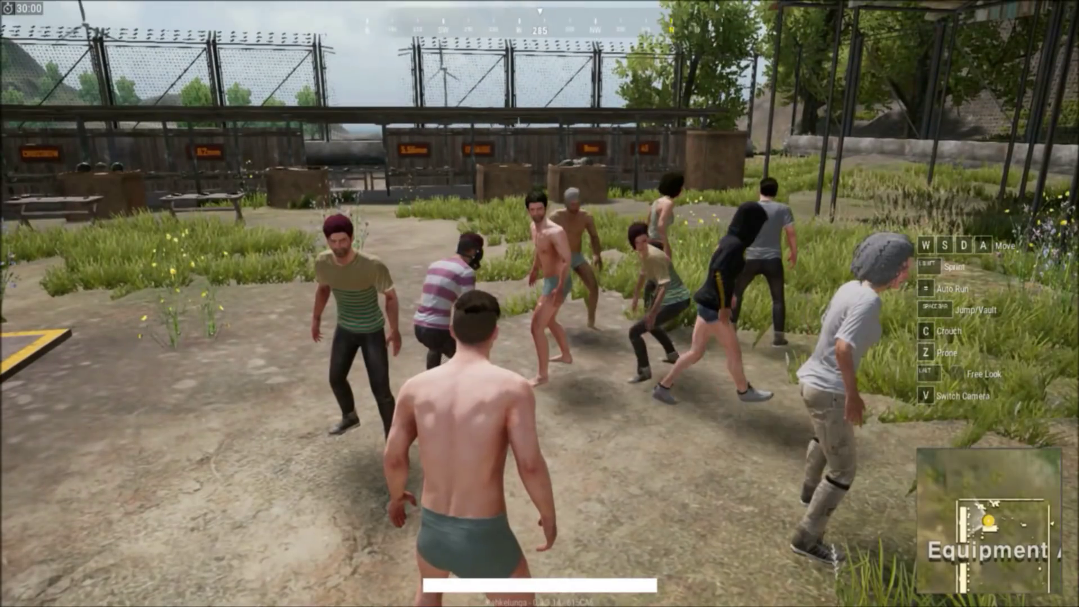
key(s)
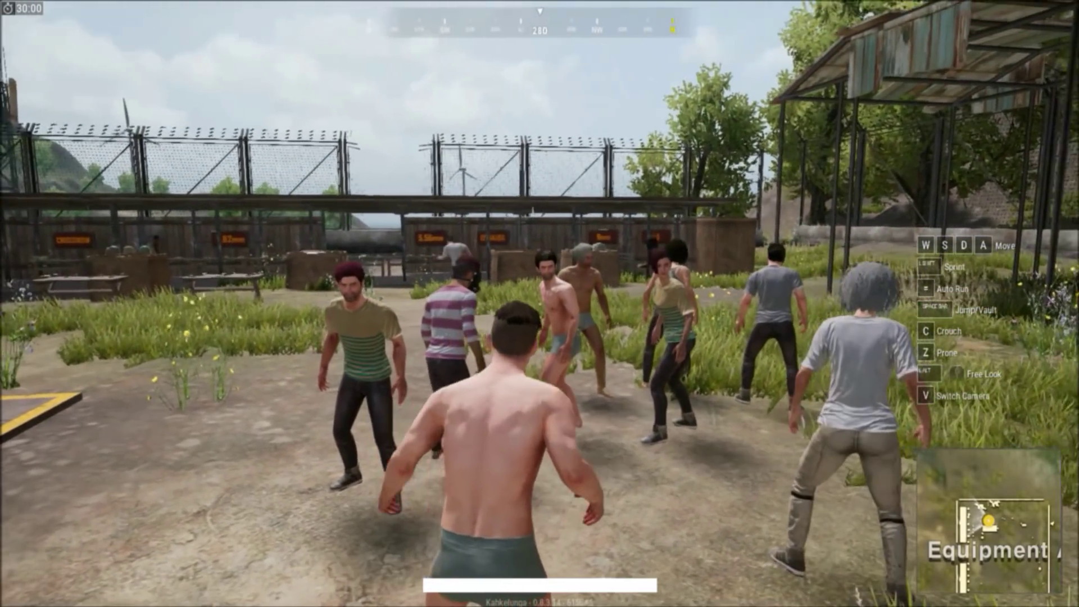
key(a)
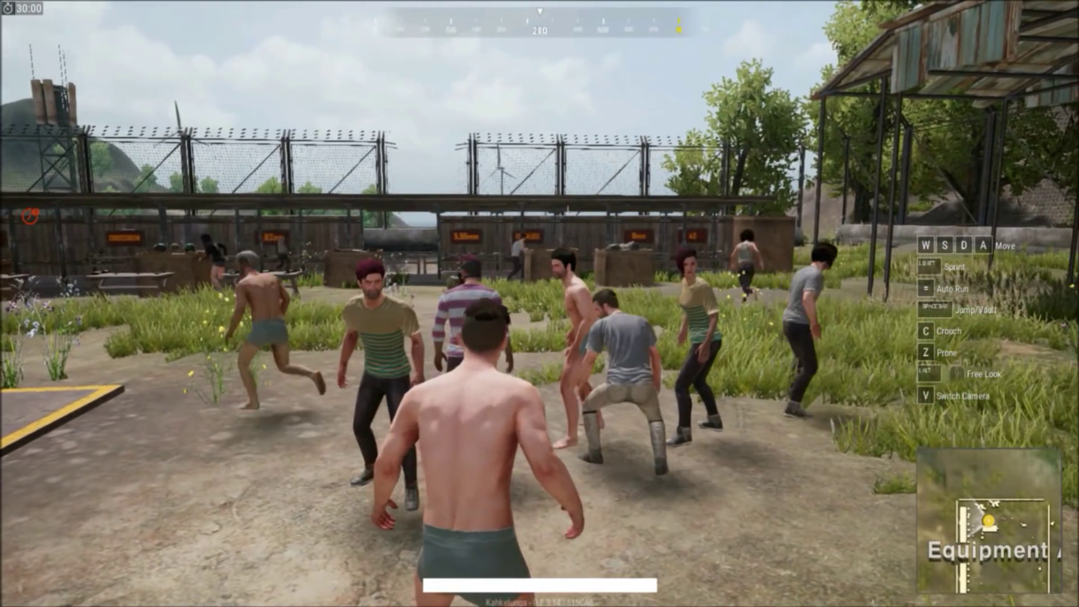
key(a)
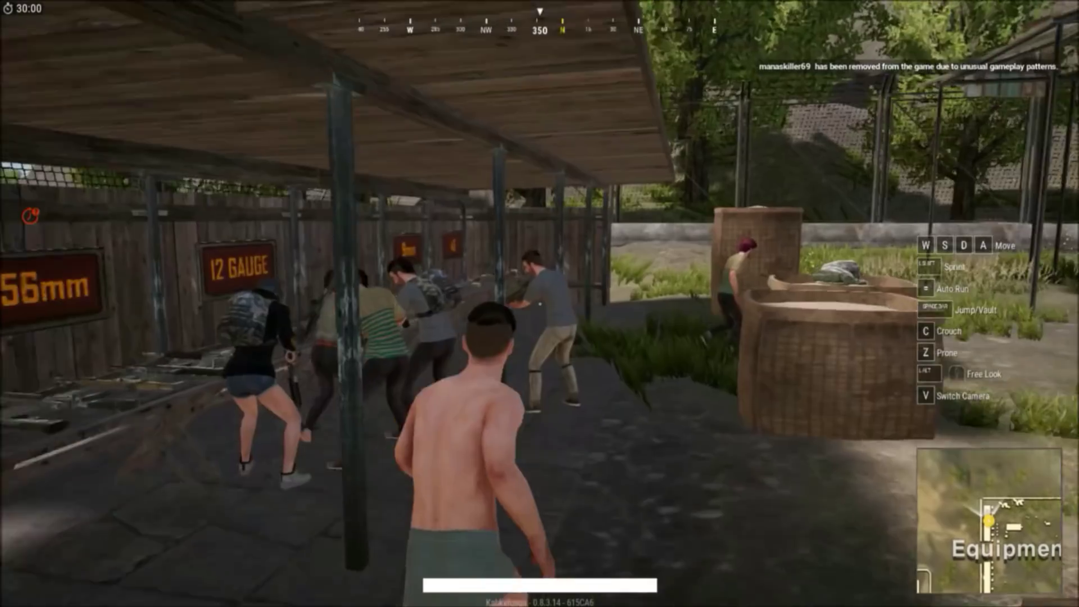
key(w)
key(w)
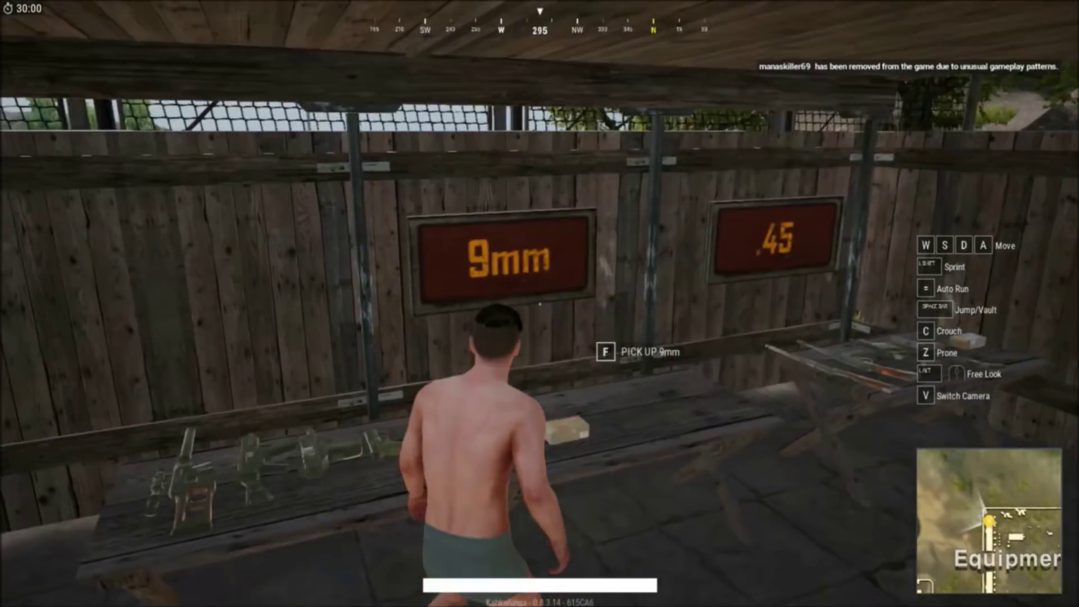
key(w)
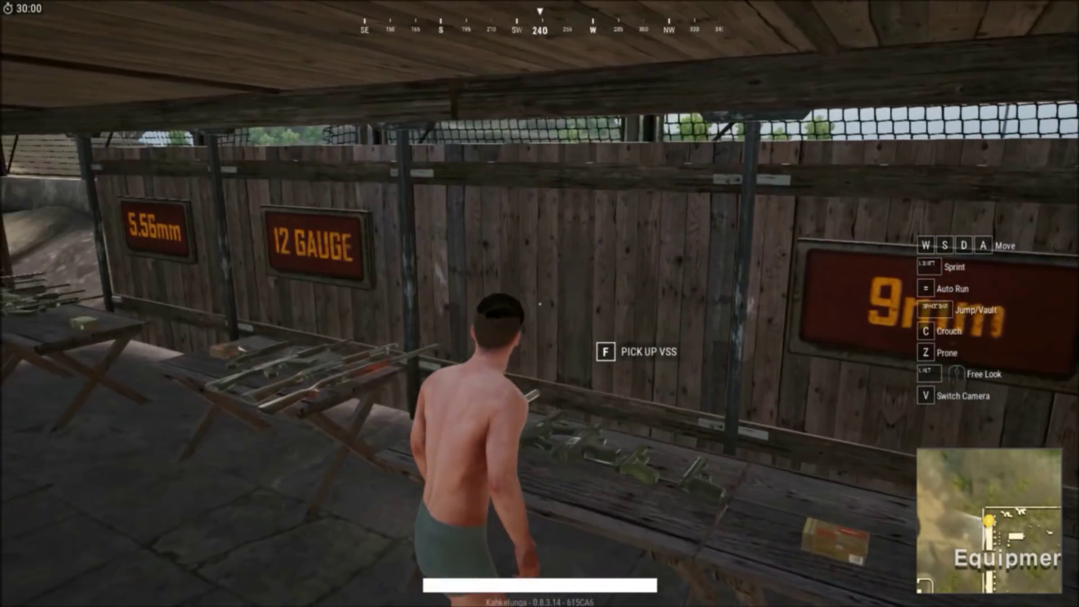
key(w)
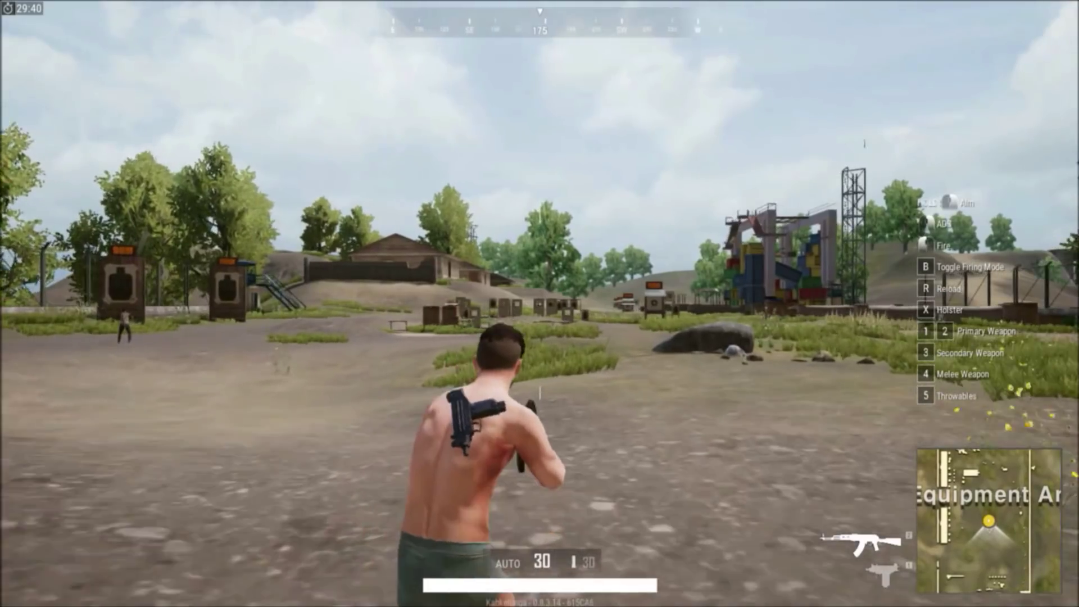
- Walk onto the range and fire a long aimed AKM burst at the distant targets
key(w)
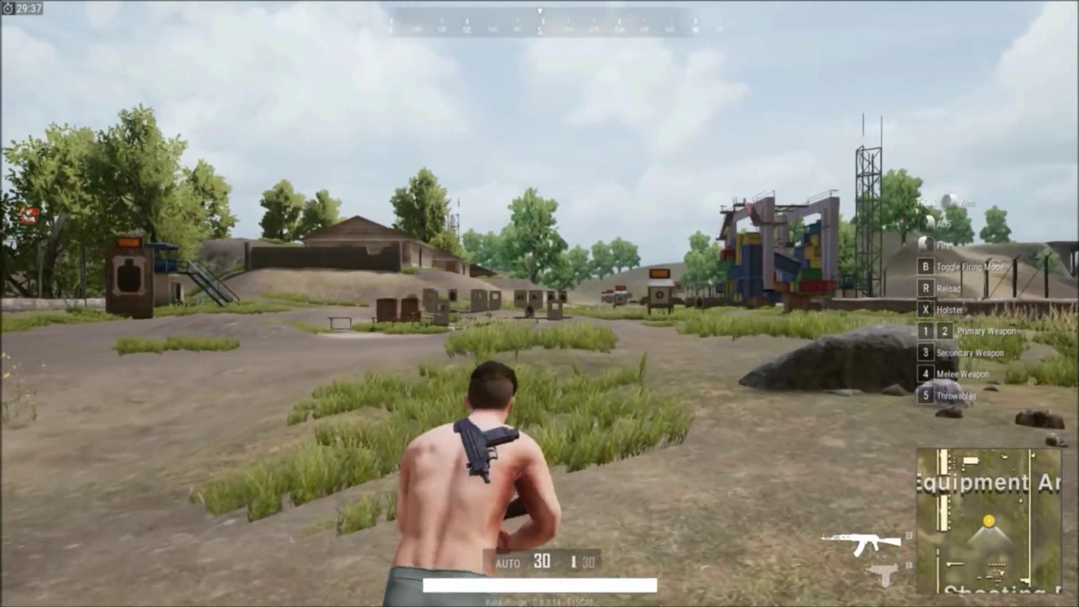
right_click(539, 304)
click(540, 304)
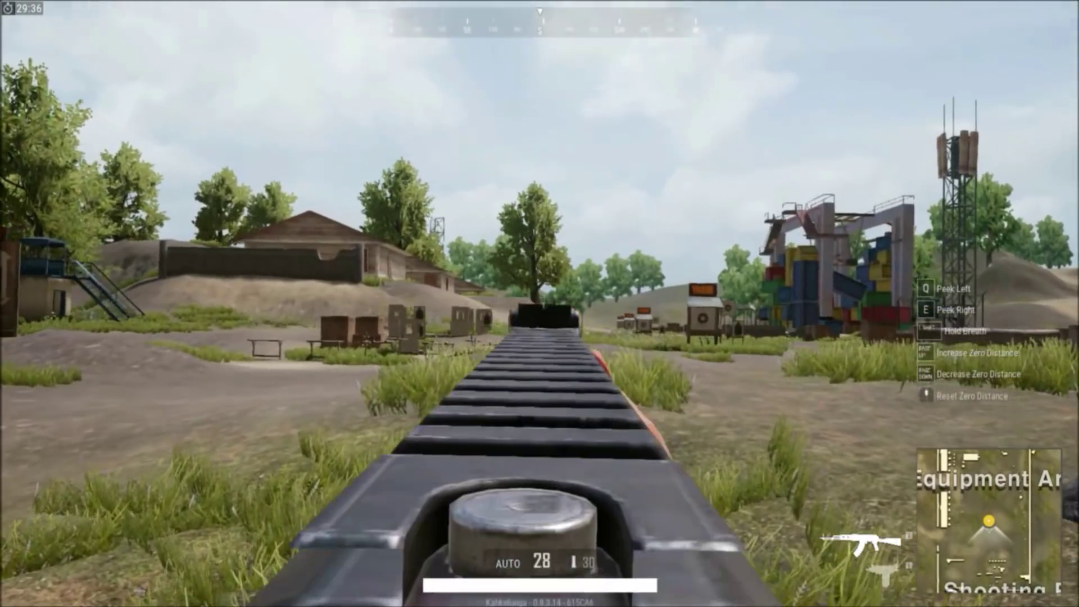
click(540, 303)
click(540, 303)
click(539, 303)
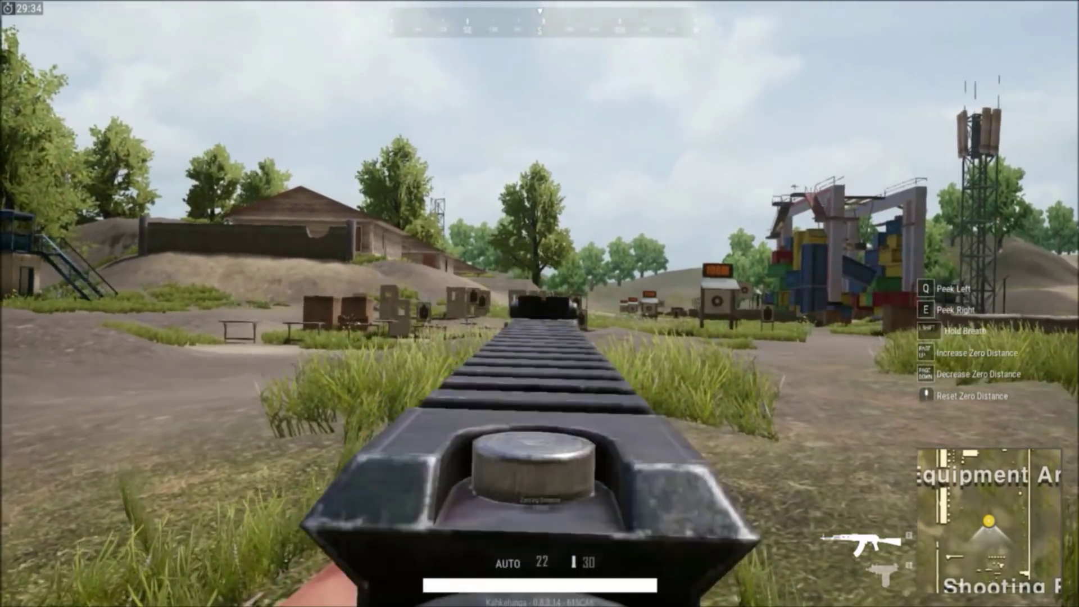
click(539, 303)
click(540, 304)
click(539, 304)
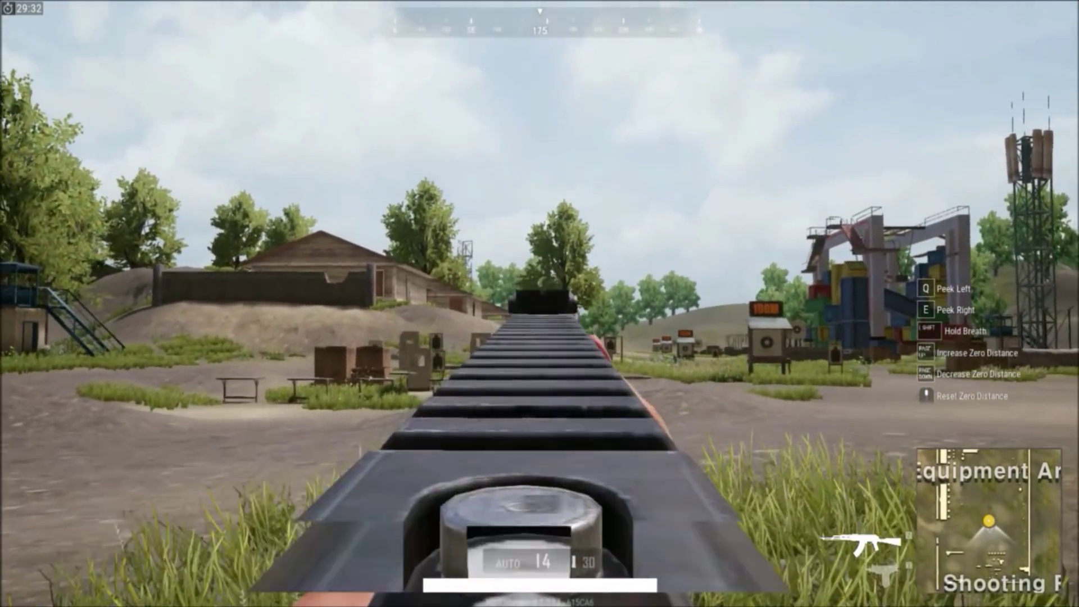
click(539, 303)
click(540, 304)
click(540, 304)
right_click(539, 303)
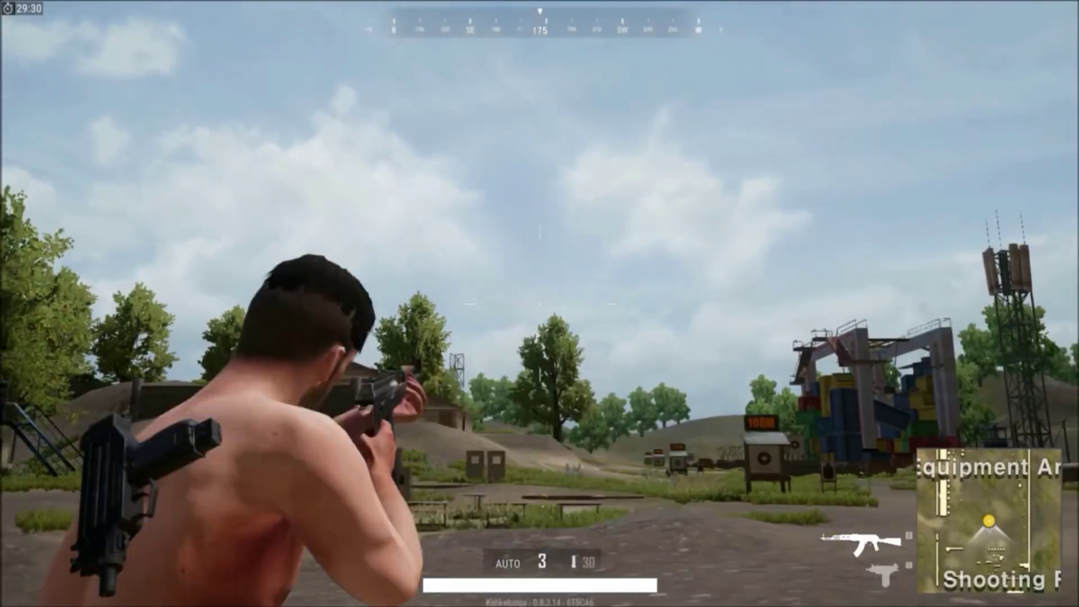
- Reload the AKM and fire two more aimed bursts at the range targets
key(w)
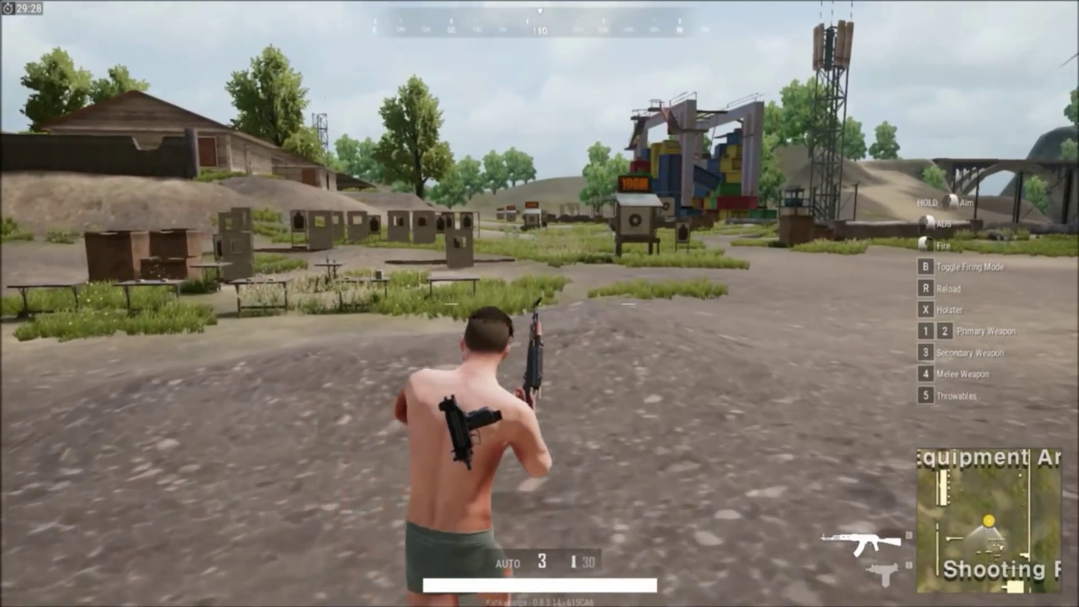
key(w)
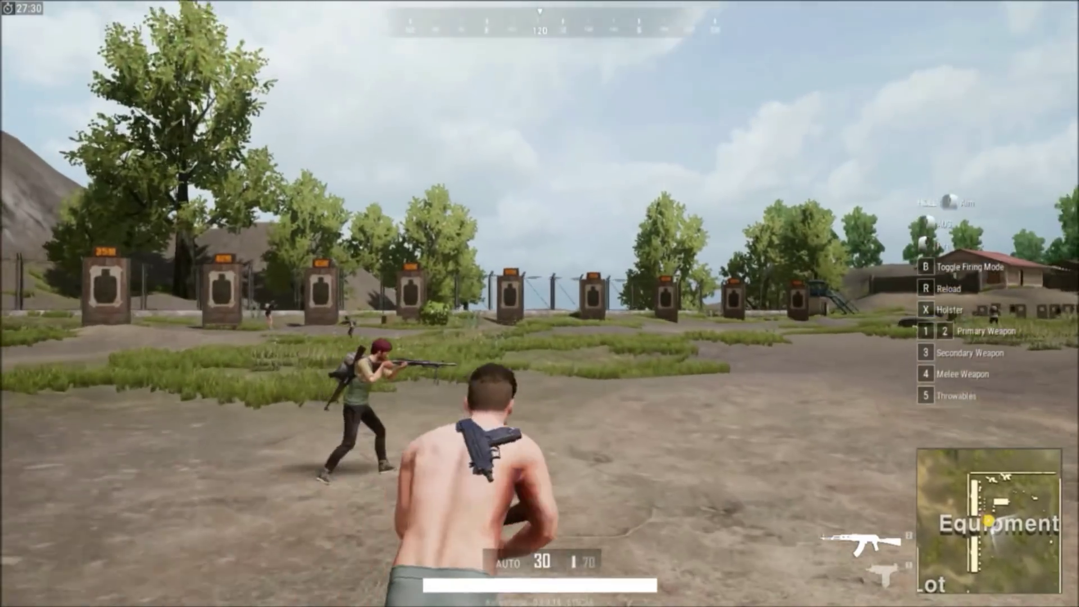
right_click(539, 304)
click(539, 304)
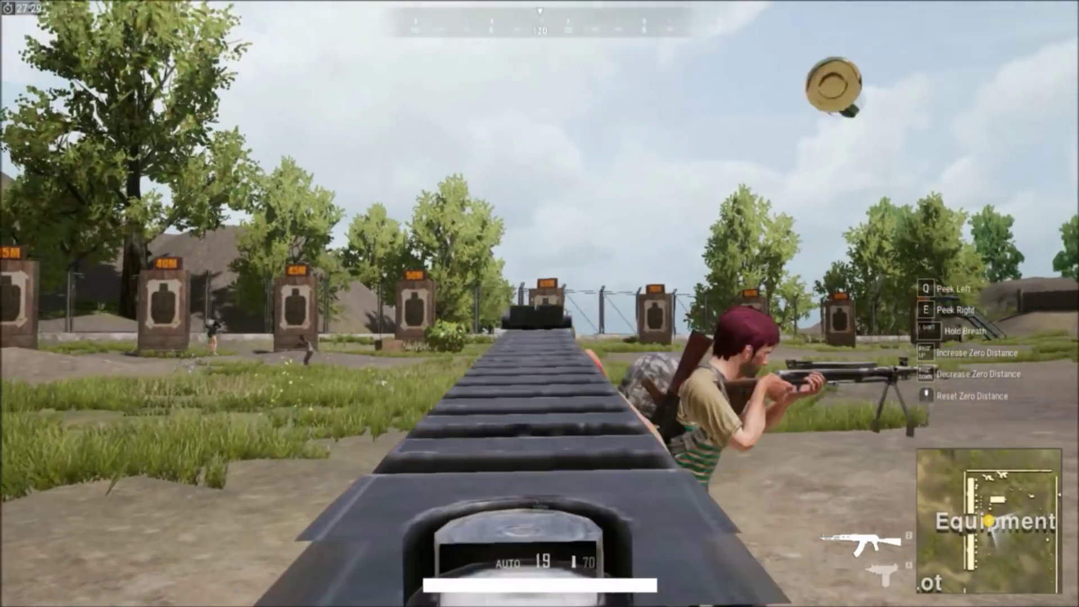
click(540, 304)
right_click(539, 303)
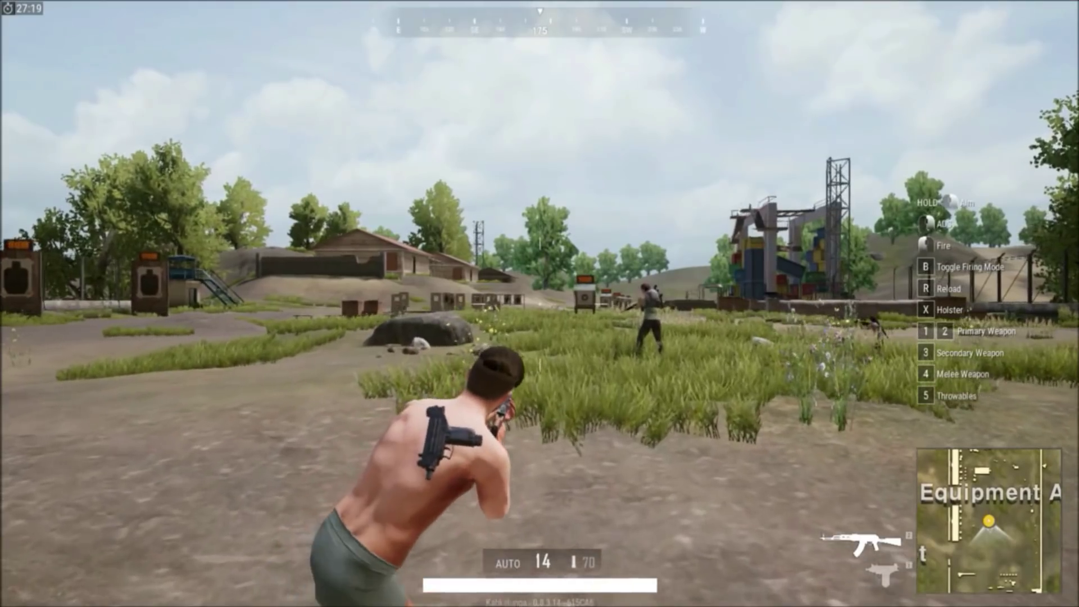
right_click(540, 303)
click(540, 303)
click(540, 304)
click(539, 304)
click(540, 304)
right_click(540, 304)
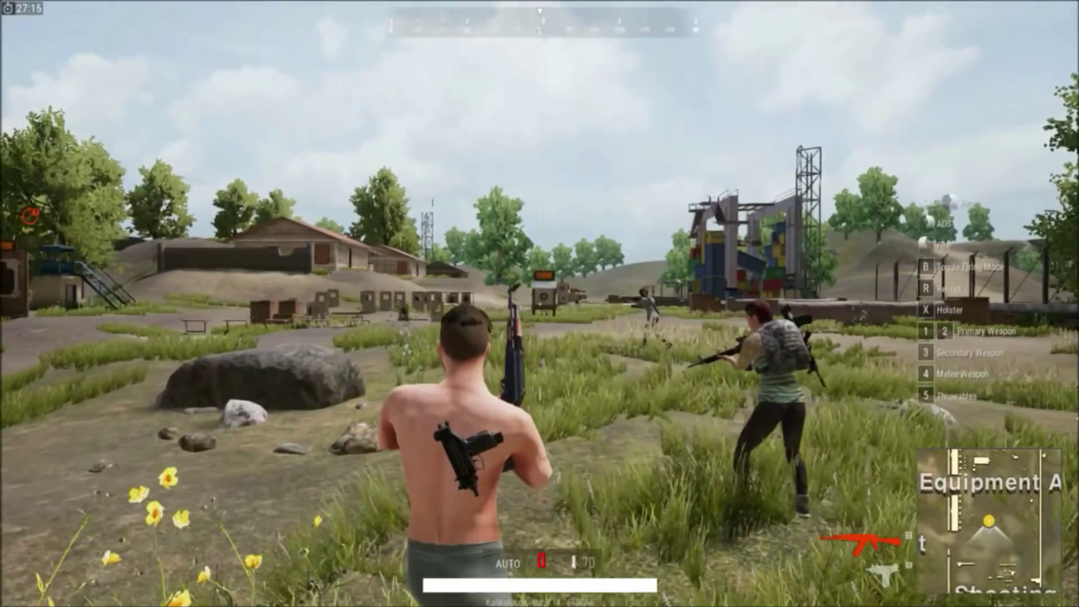
- Run toward the tower, fire bursts at the 100M target and others, then reload
key(w)
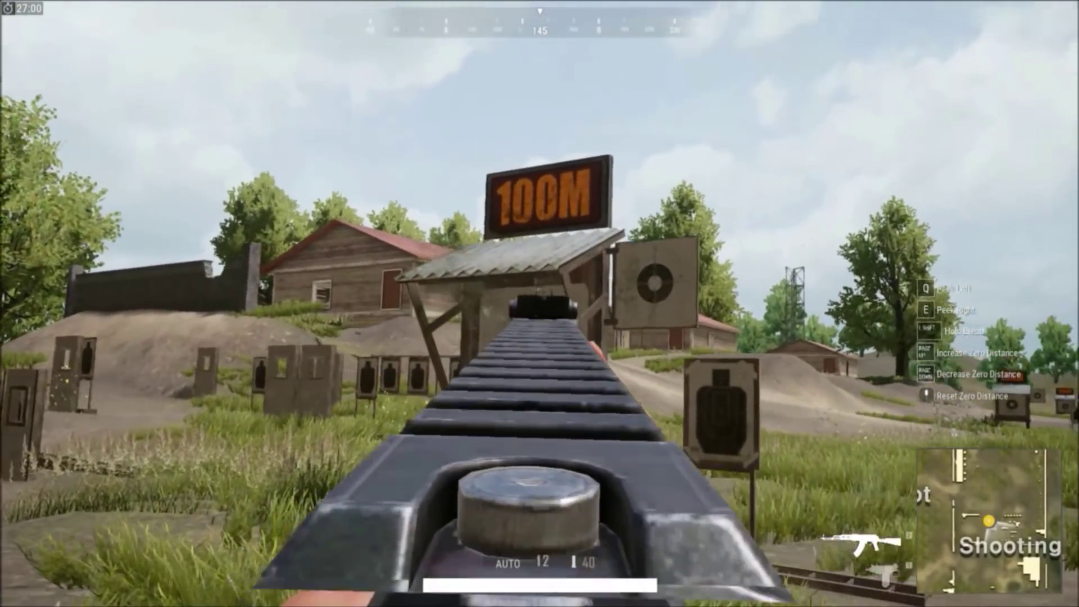
right_click(540, 303)
key(w)
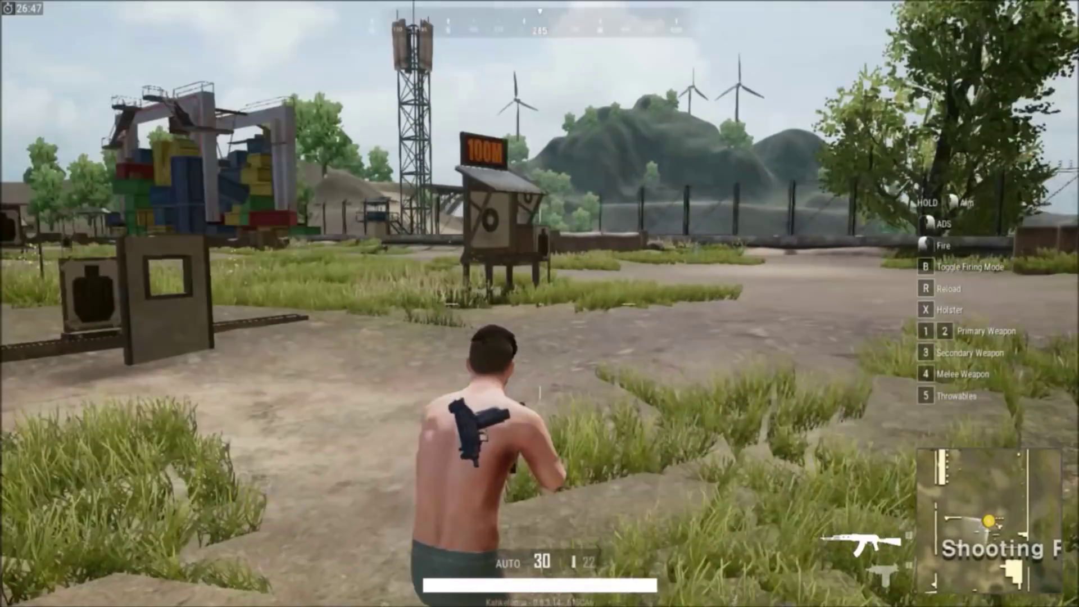
right_click(540, 304)
drag(539, 304, 540, 304)
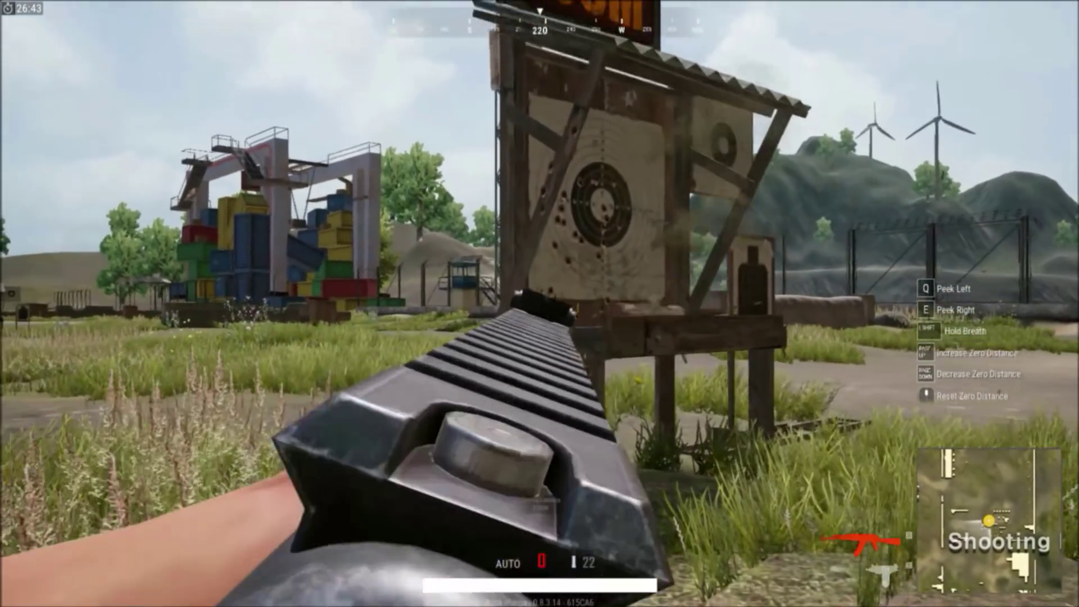
right_click(539, 304)
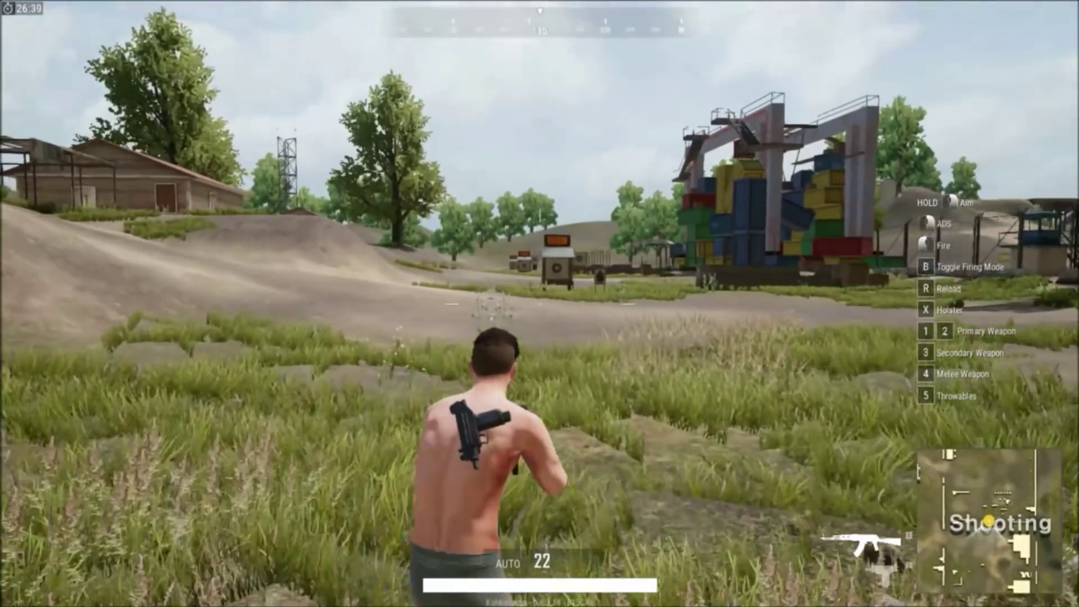
right_click(540, 304)
drag(540, 303, 540, 303)
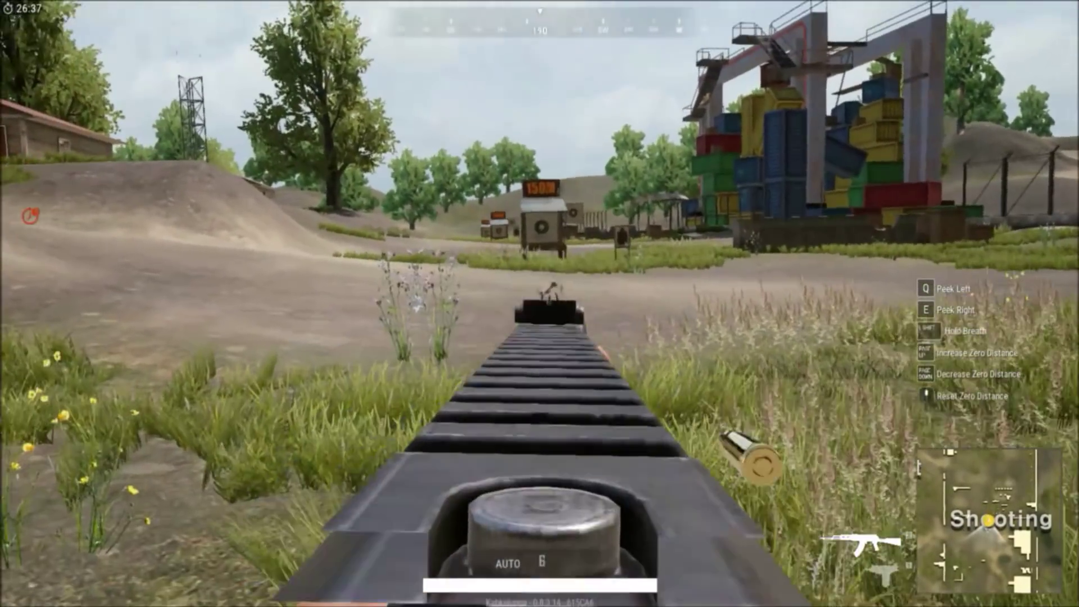
right_click(540, 304)
key(r)
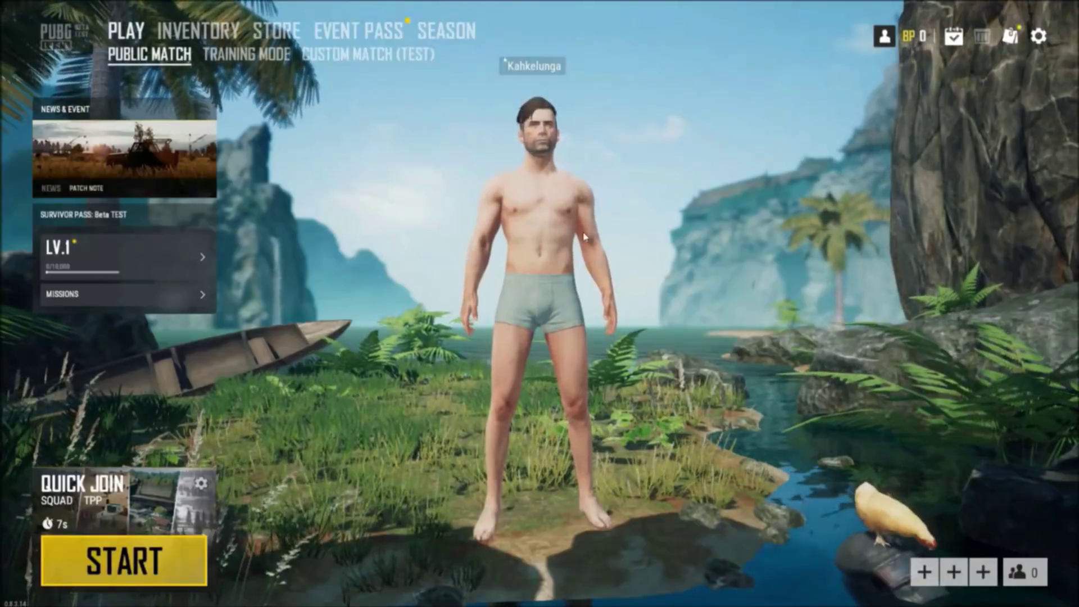
click(1039, 40)
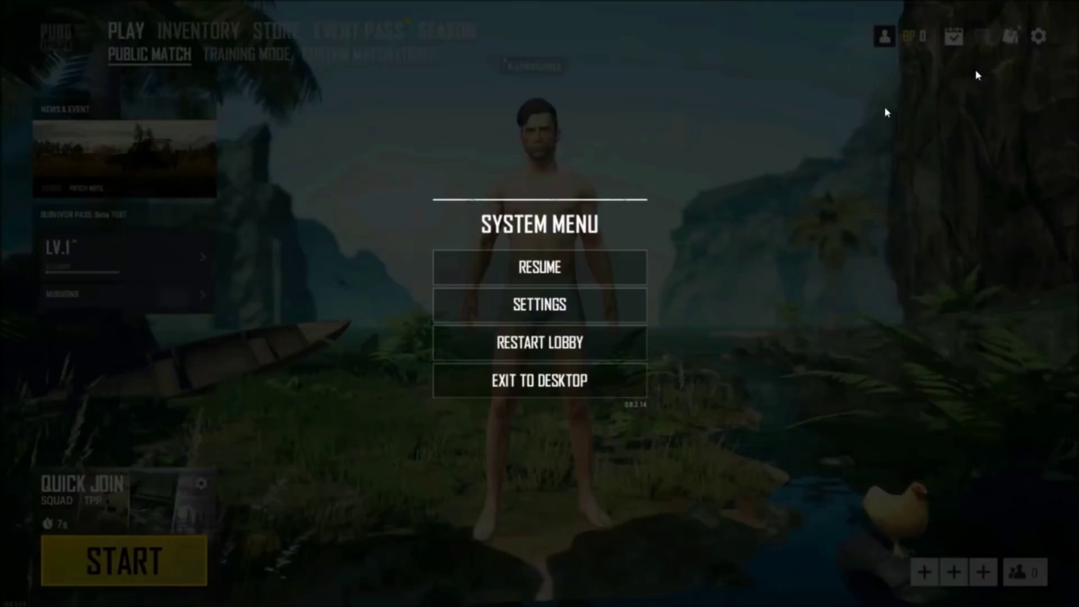
click(538, 309)
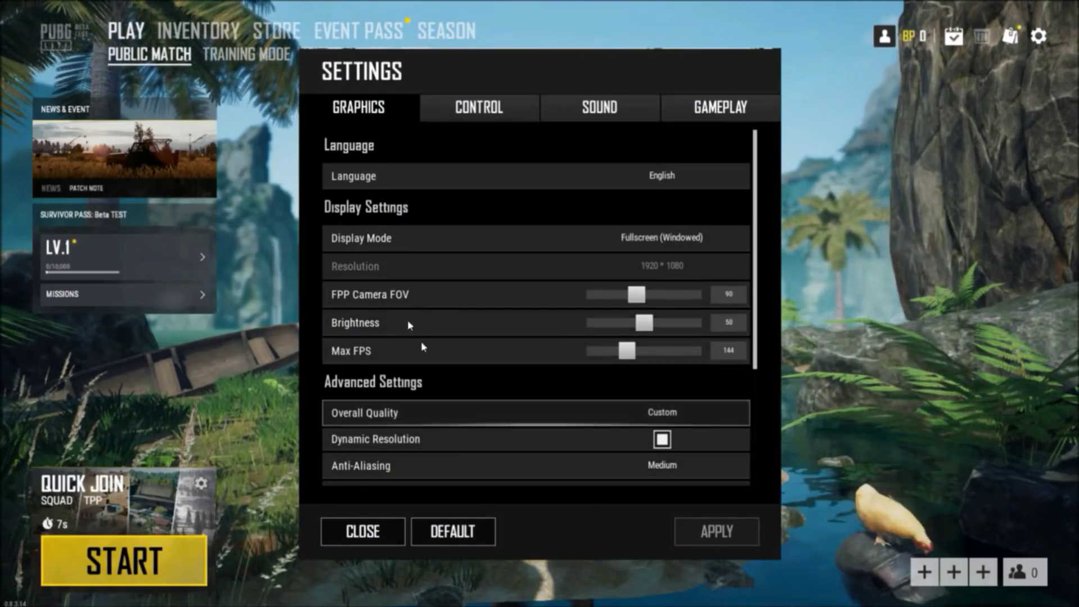
click(507, 108)
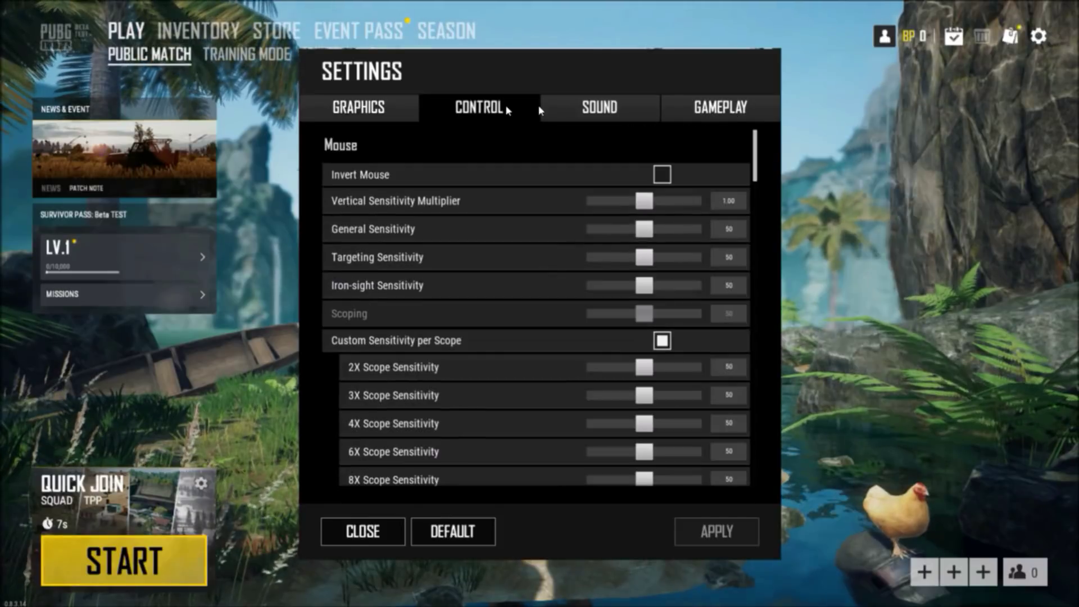
click(618, 110)
click(726, 112)
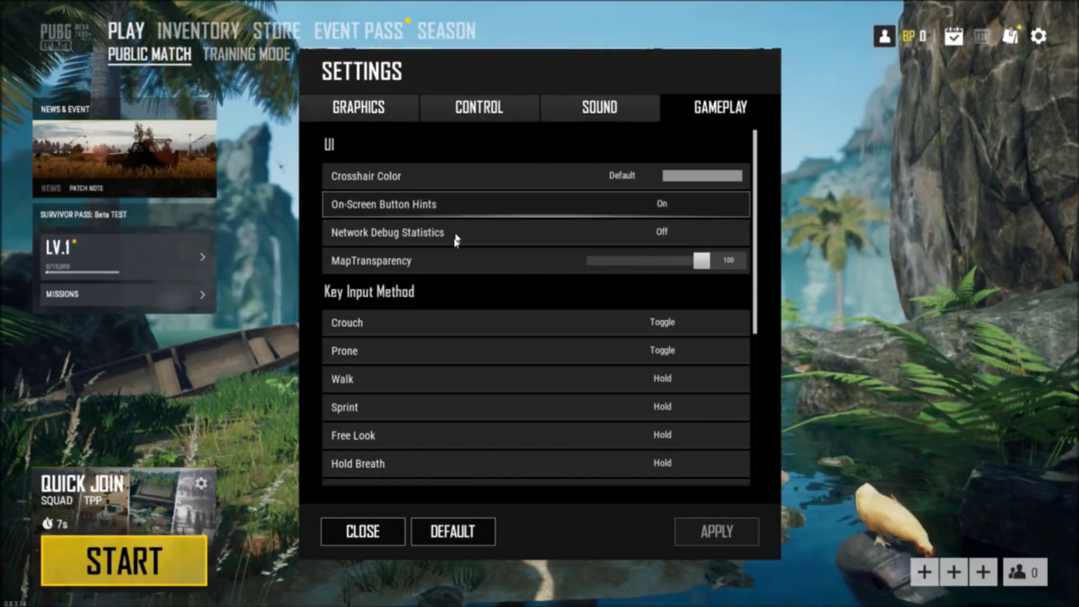
key(Escape)
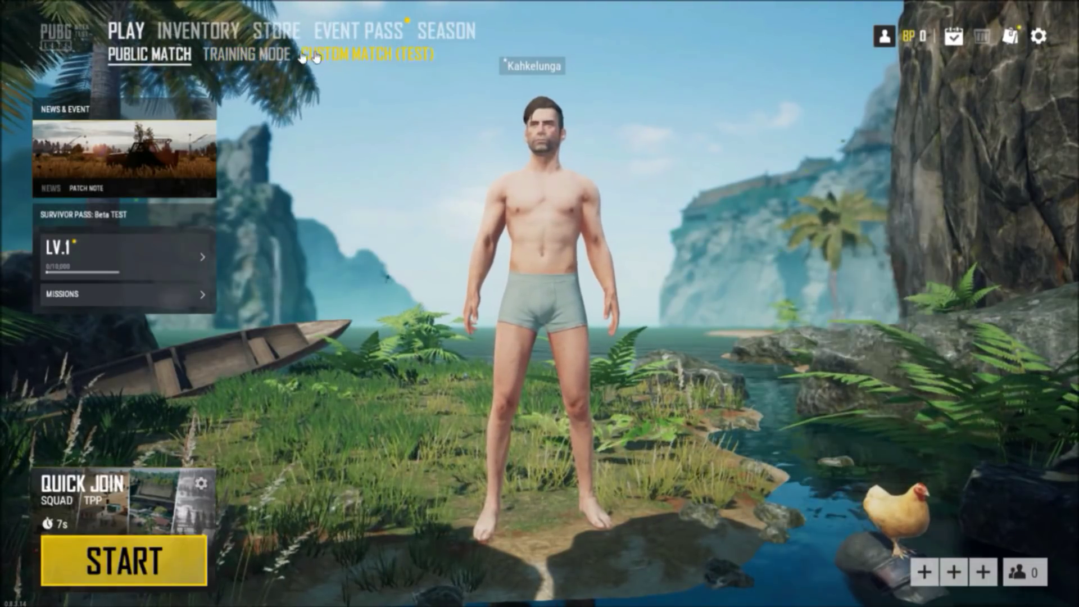
- Select the TRAINING MODE tab under Play, then bring up the System Menu with Esc
click(246, 54)
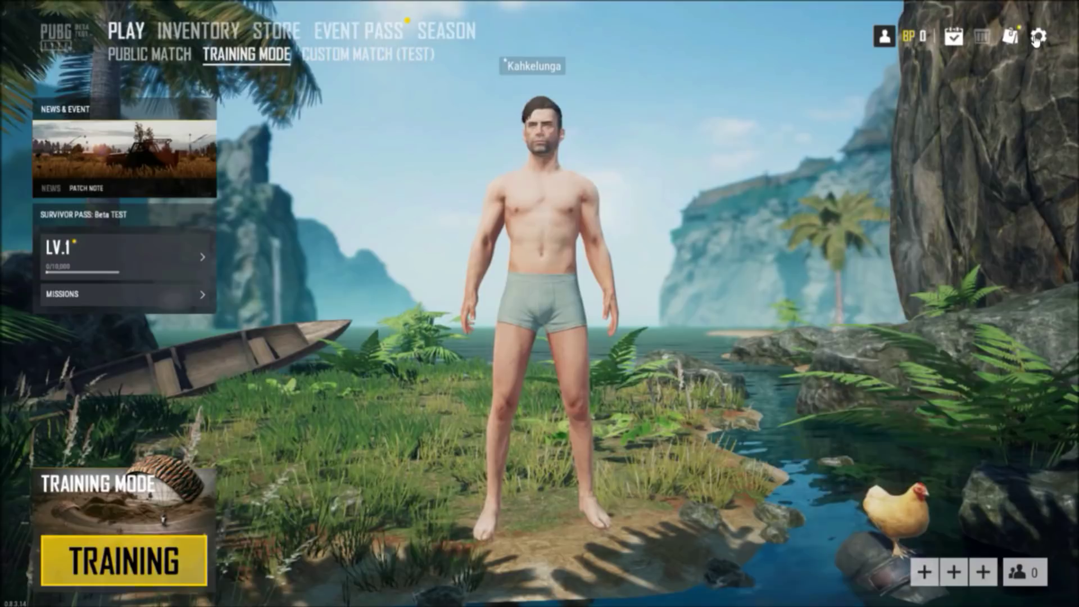
key(Escape)
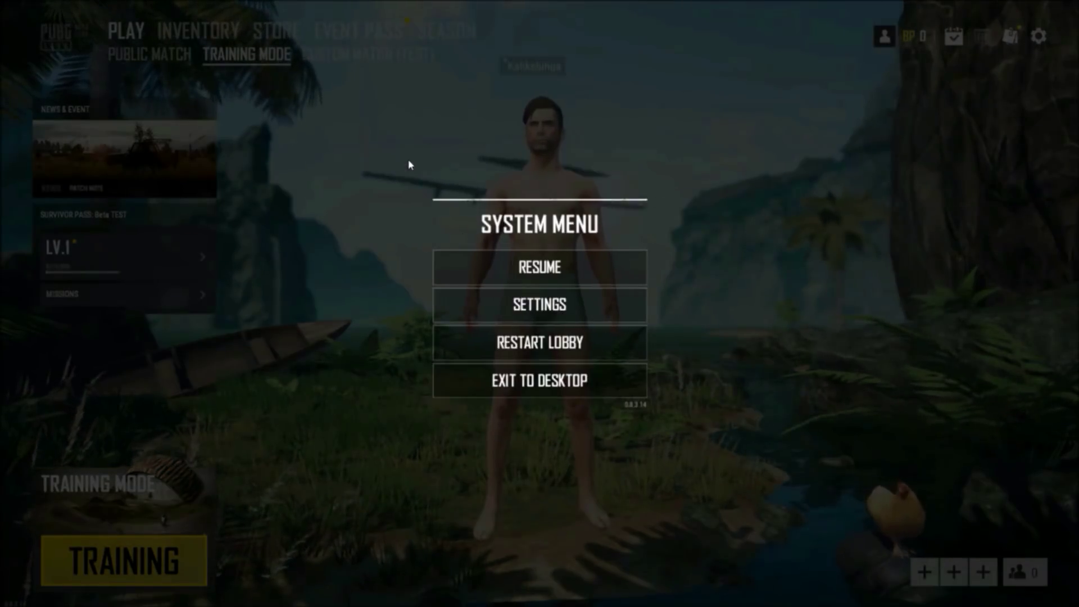